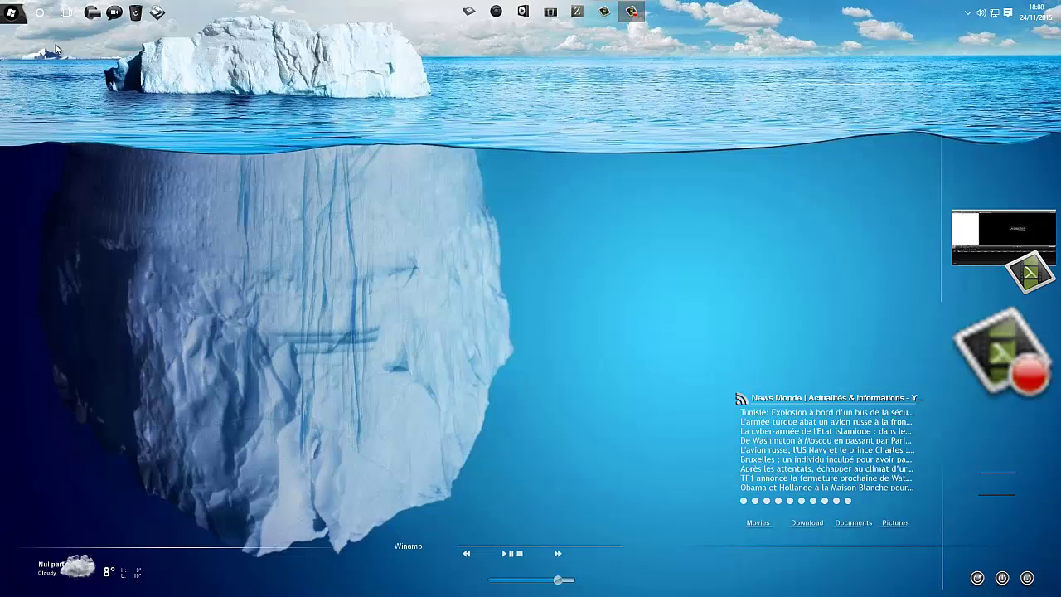
- Launch Edge from the desktop and open the HTTrack Website Copier download page through the saved HTTRACK favourite
{"action": "right_click", "coordinate": [165, 61]}
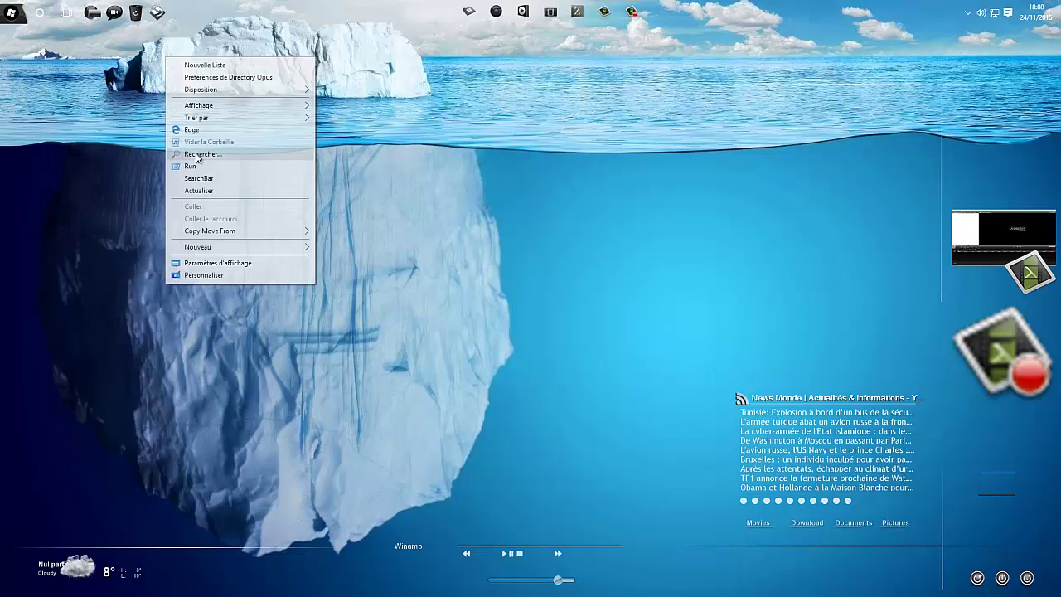
{"action": "left_click", "coordinate": [195, 130]}
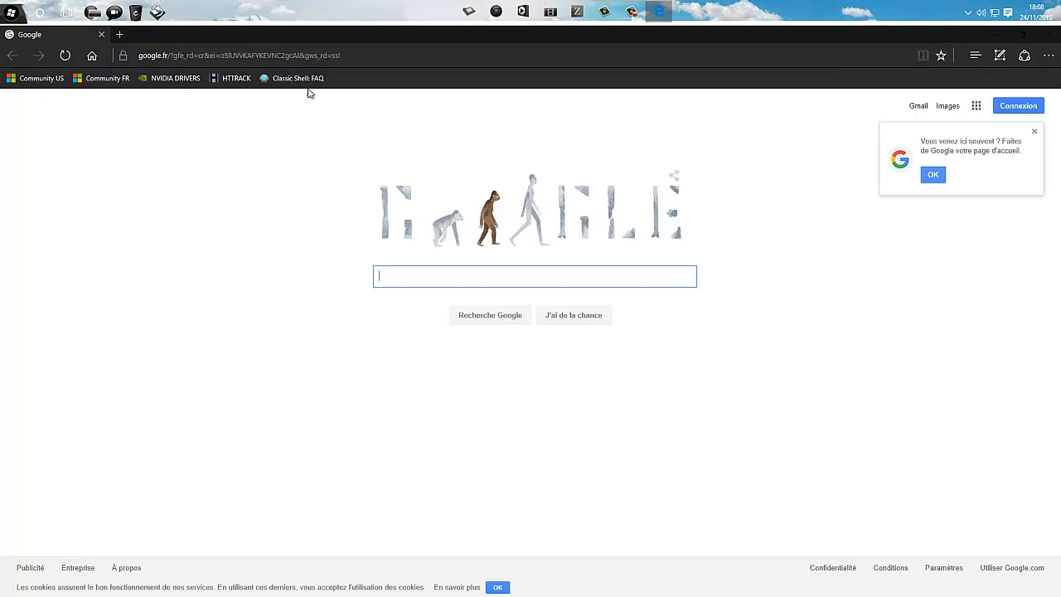
{"action": "left_click", "coordinate": [232, 78]}
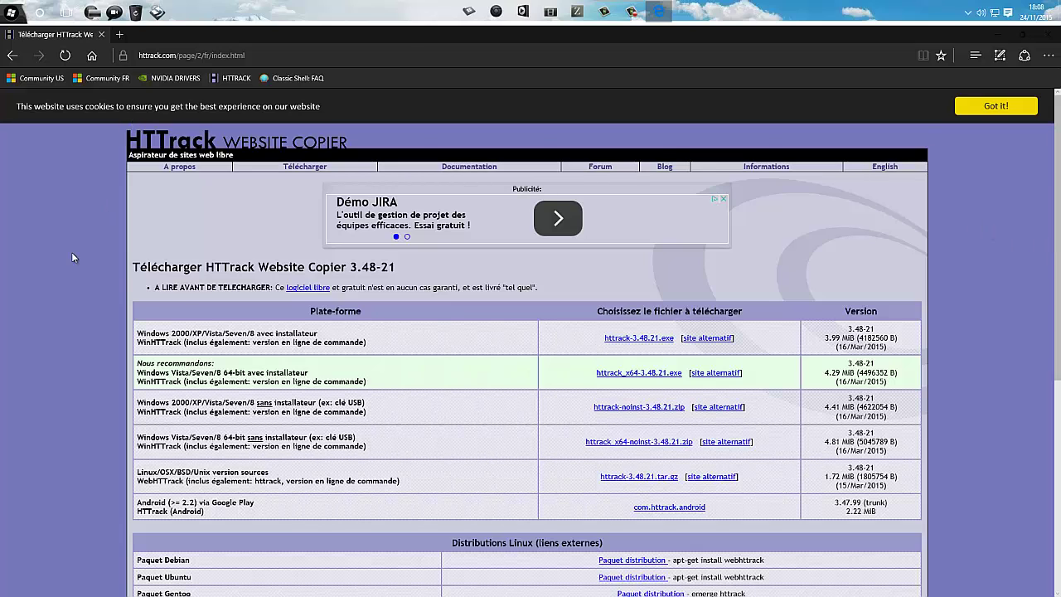
{"action": "scroll", "coordinate": [71, 252], "scroll_direction": "down", "scroll_amount": 2}
{"action": "scroll", "coordinate": [348, 352], "scroll_direction": "up", "scroll_amount": 1}
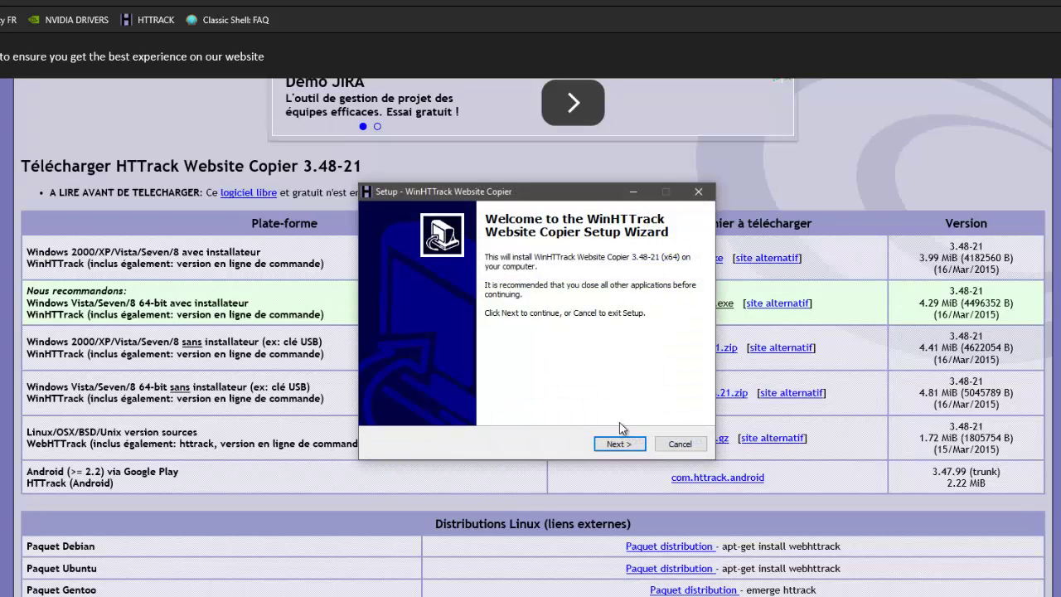
- Accept the license and install WinHTTrack to C:\Program Files\WinHTTrack with the WinHTTrack Start Menu folder and a desktop icon
{"action": "left_click", "coordinate": [617, 442]}
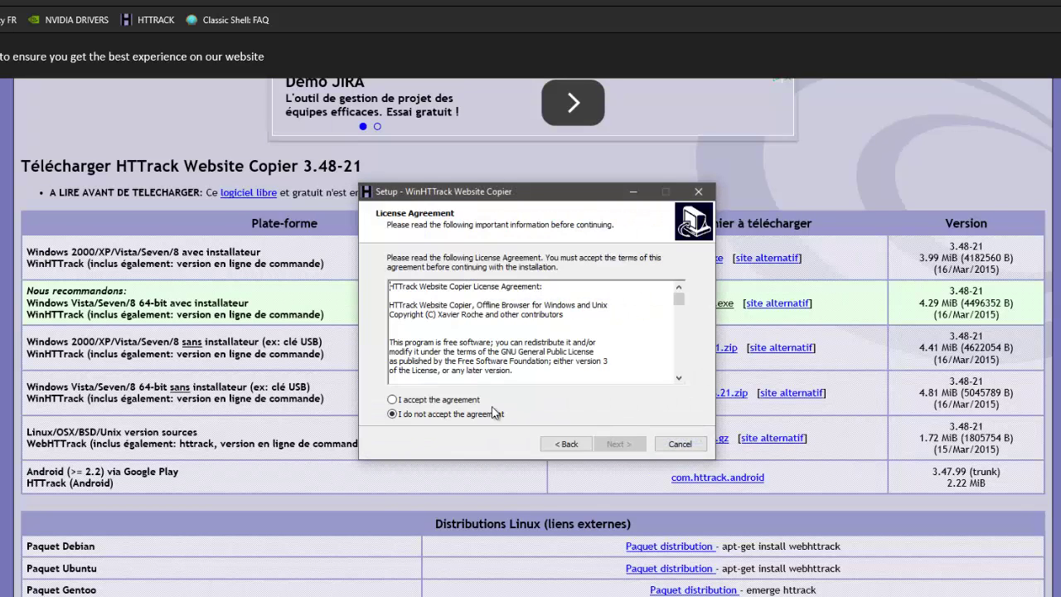
{"action": "left_click", "coordinate": [467, 401]}
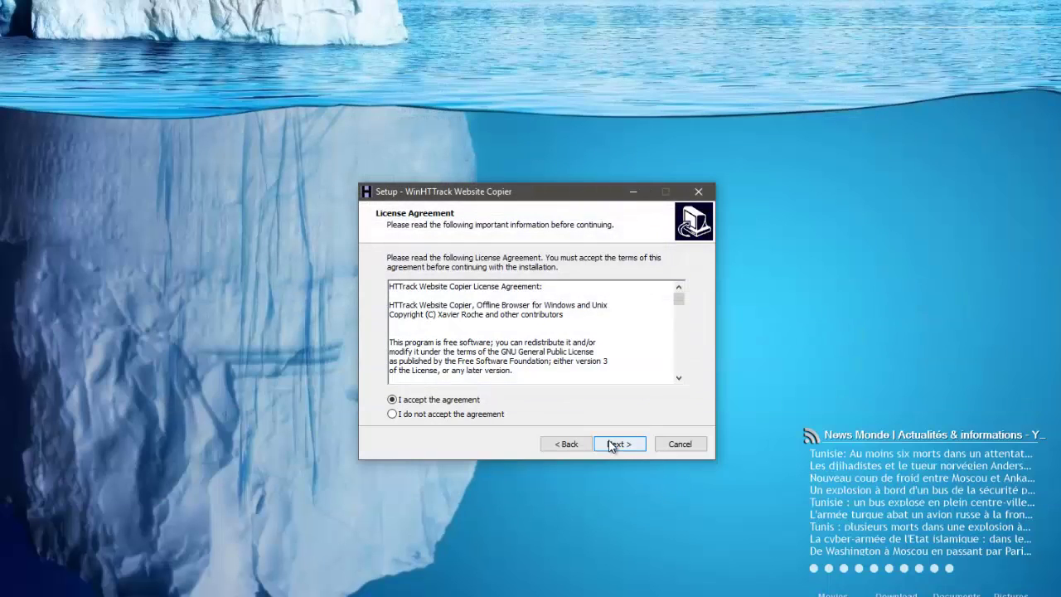
{"action": "left_click", "coordinate": [611, 446]}
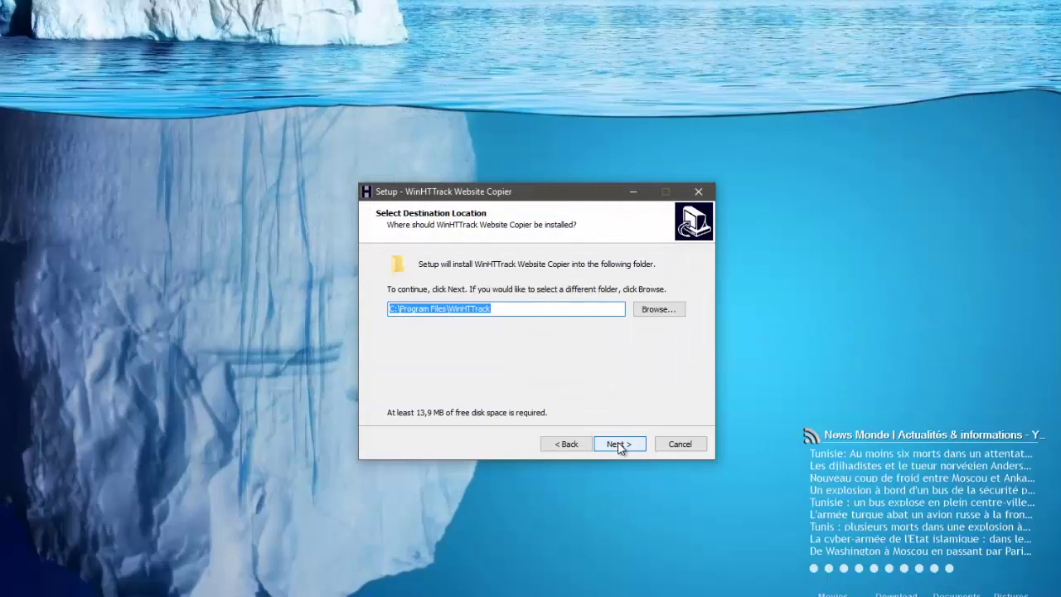
{"action": "left_click", "coordinate": [617, 444]}
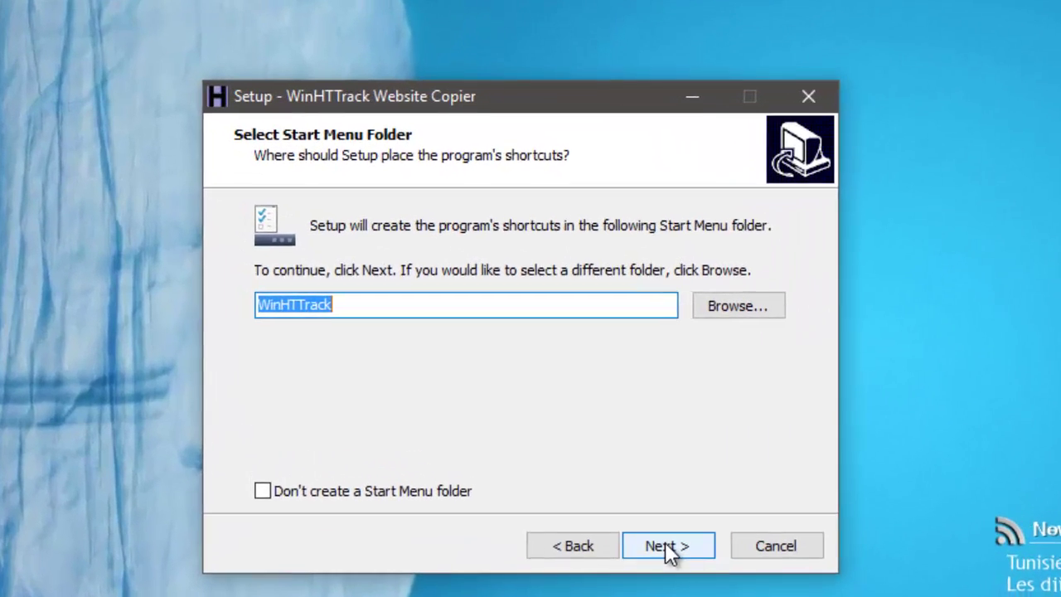
{"action": "left_click", "coordinate": [617, 445]}
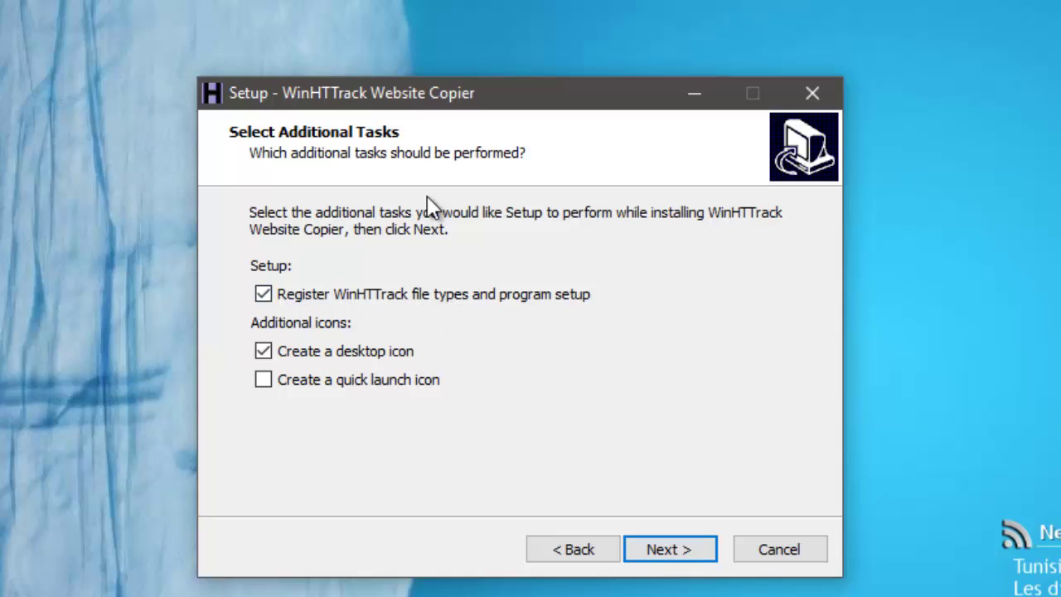
{"action": "left_click", "coordinate": [655, 551]}
{"action": "left_click", "coordinate": [655, 550]}
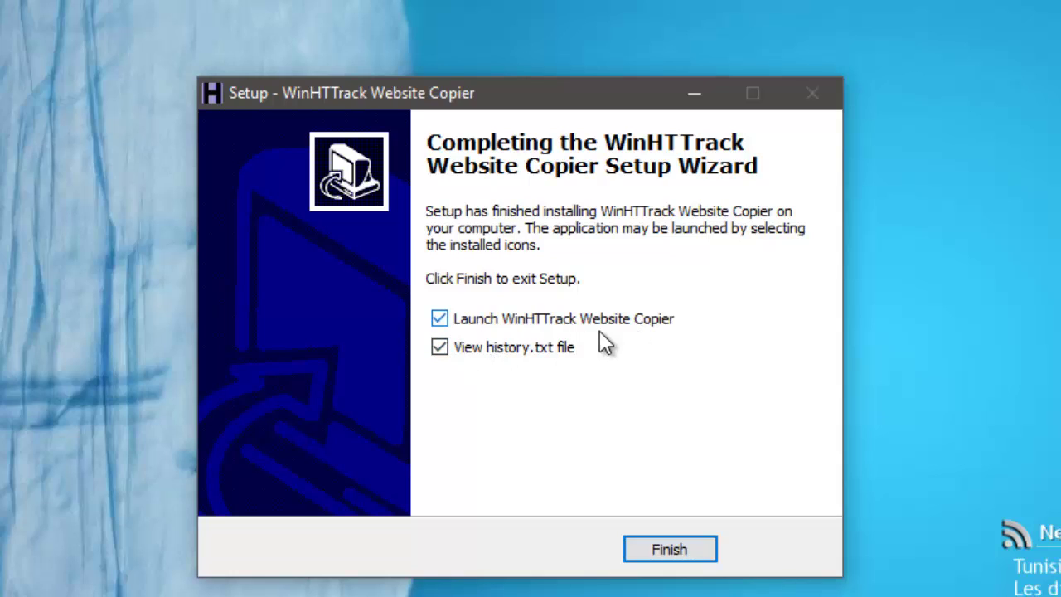
- Check the installed WinHTTrack shortcuts, and finish the setup with the program launch enabled and viewing history.txt disabled
{"action": "left_click", "coordinate": [451, 355]}
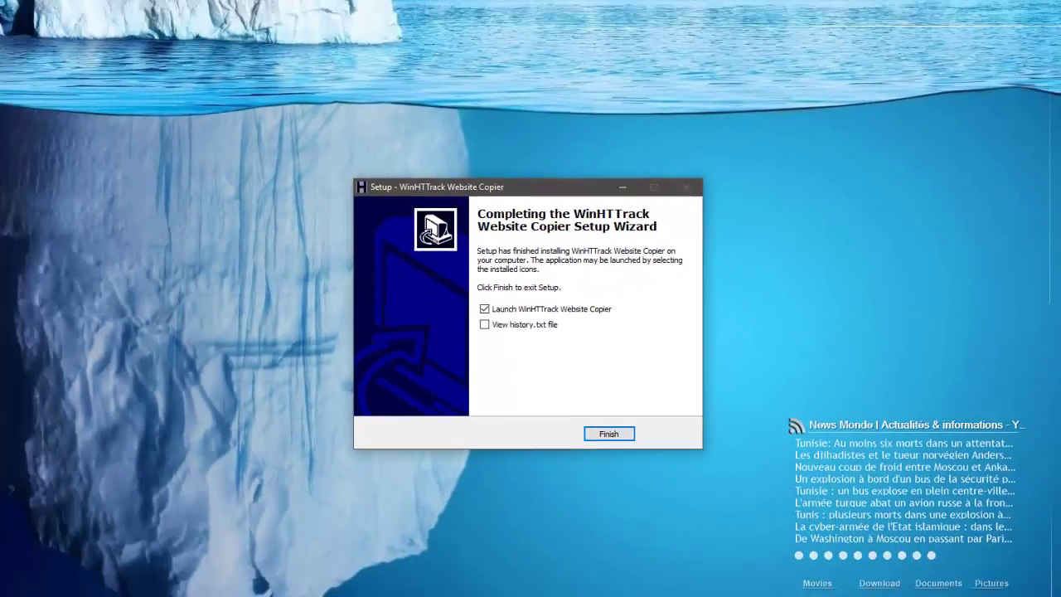
{"action": "left_click", "coordinate": [12, 13]}
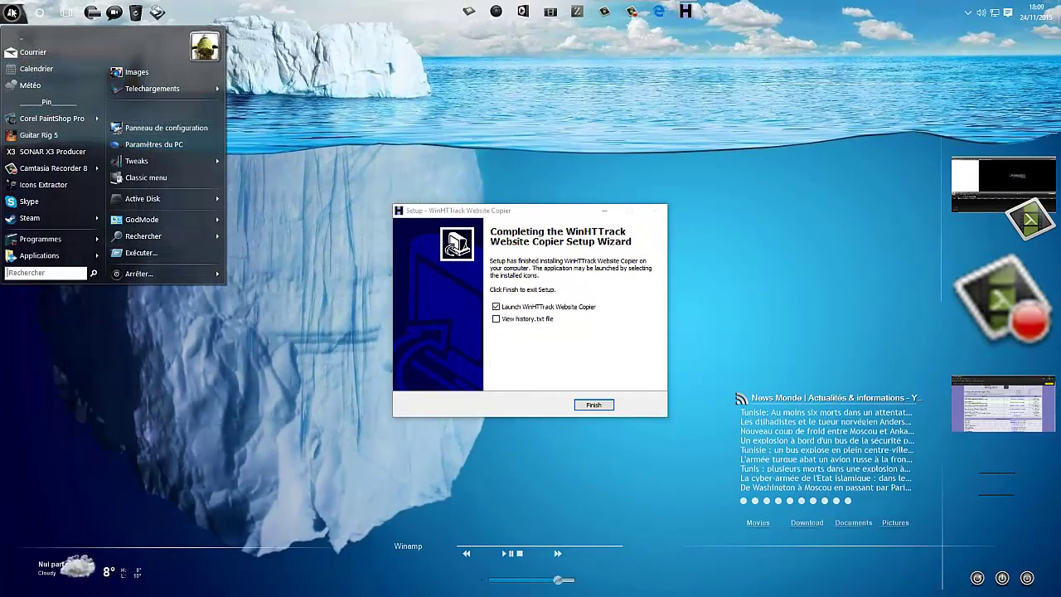
{"action": "mouse_move", "coordinate": [54, 240]}
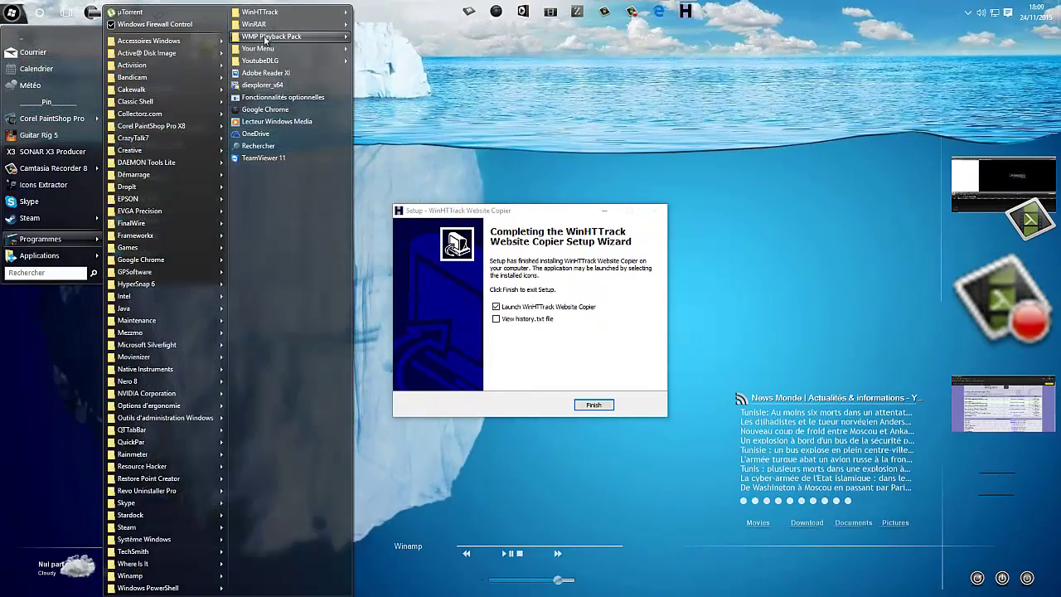
{"action": "mouse_move", "coordinate": [256, 18]}
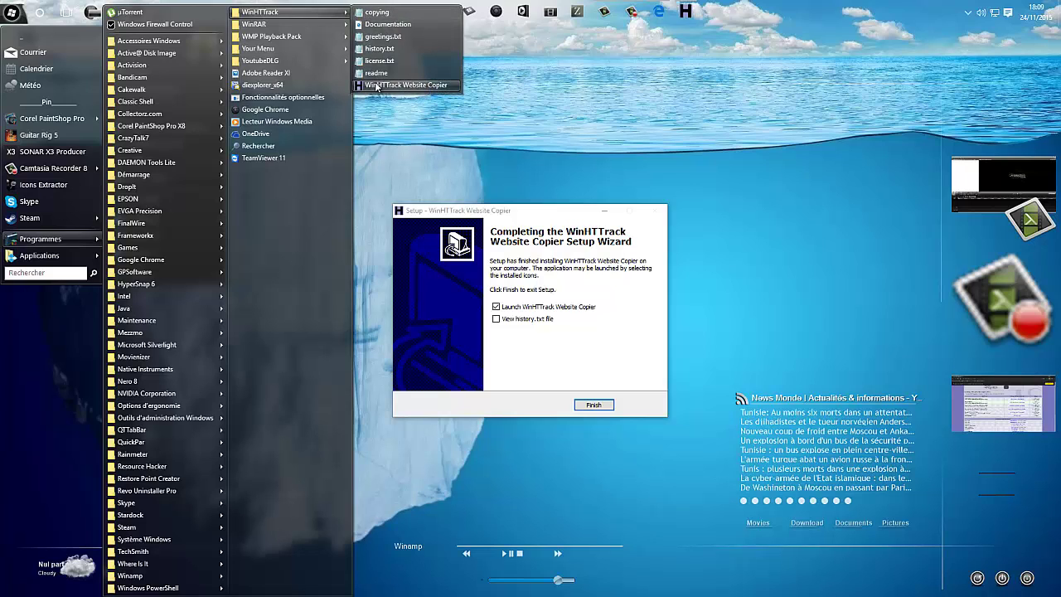
{"action": "left_click", "coordinate": [544, 203]}
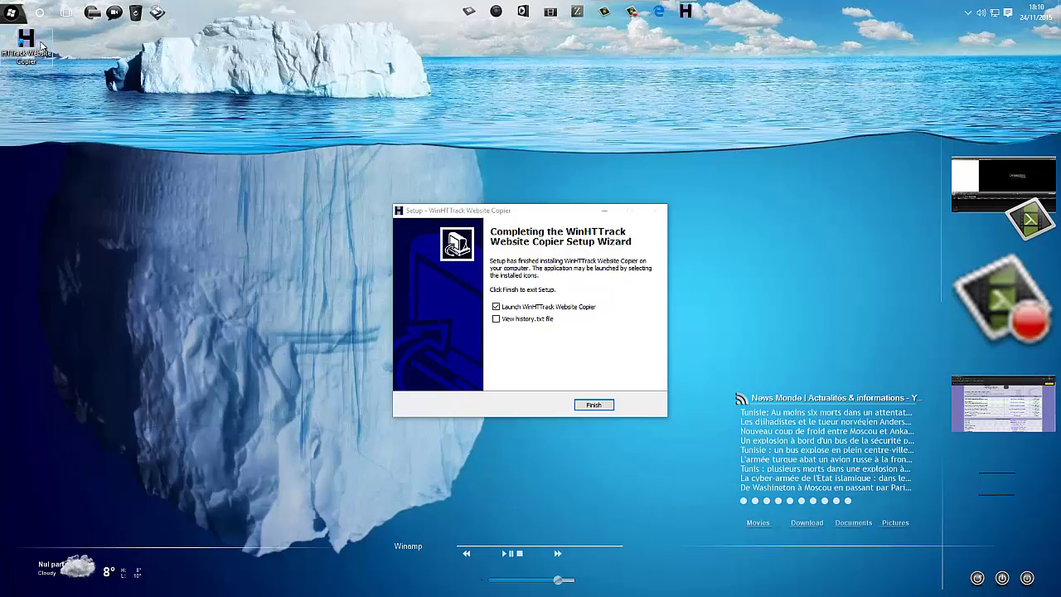
{"action": "left_click", "coordinate": [594, 404]}
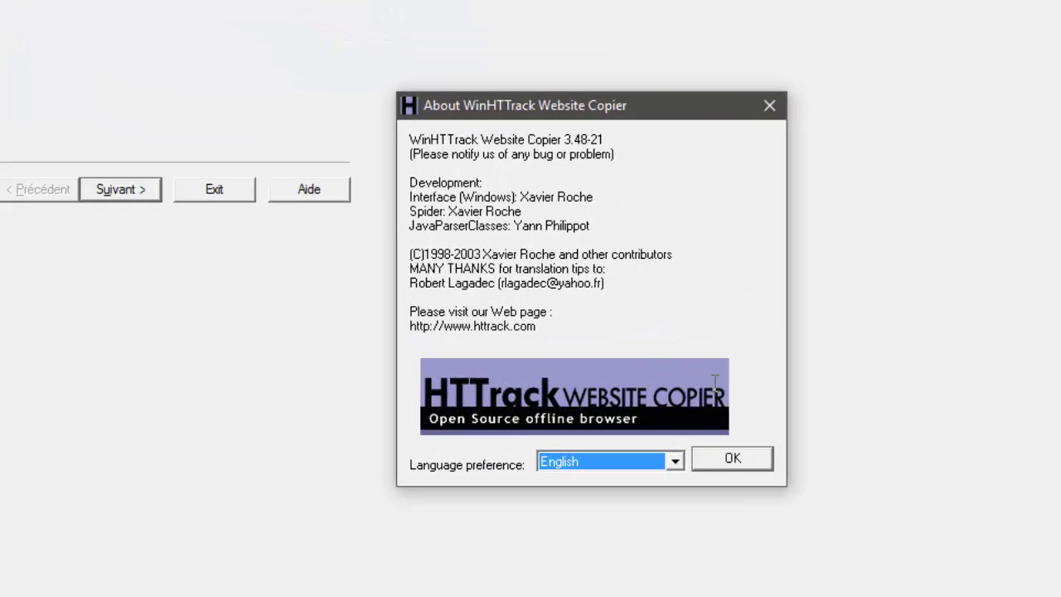
- Set WinHTTrack's language preference to Francais and restart the program from its desktop shortcut
{"action": "left_click", "coordinate": [675, 461]}
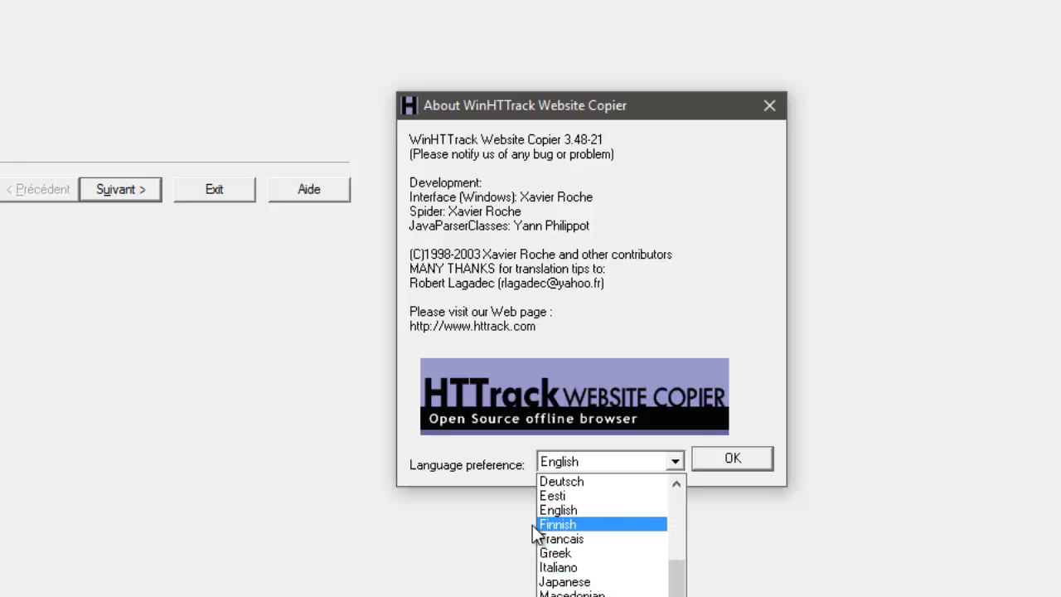
{"action": "left_click", "coordinate": [579, 541]}
{"action": "left_click", "coordinate": [769, 353]}
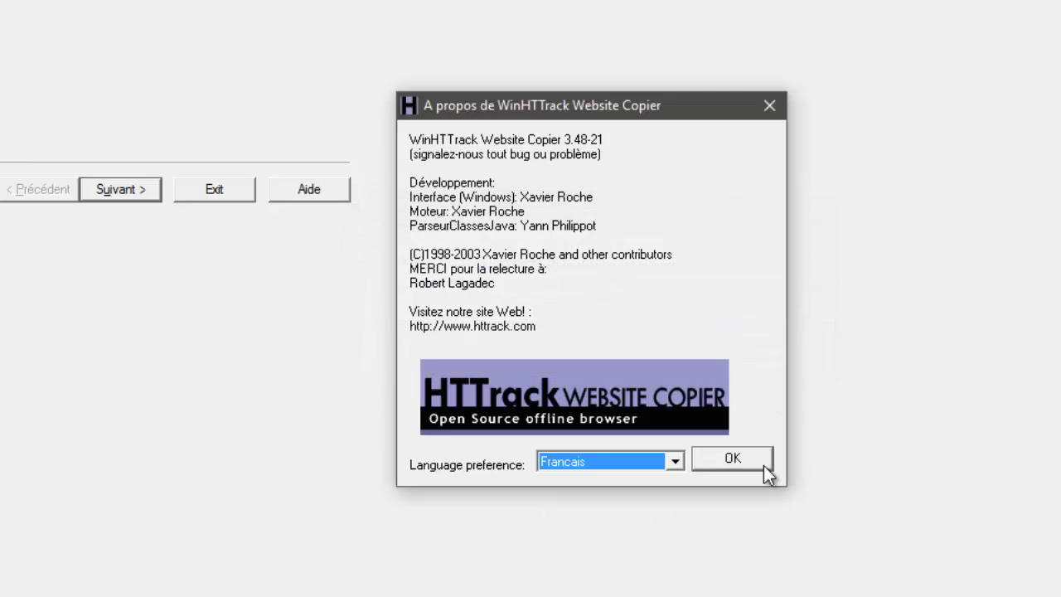
{"action": "left_click", "coordinate": [758, 461]}
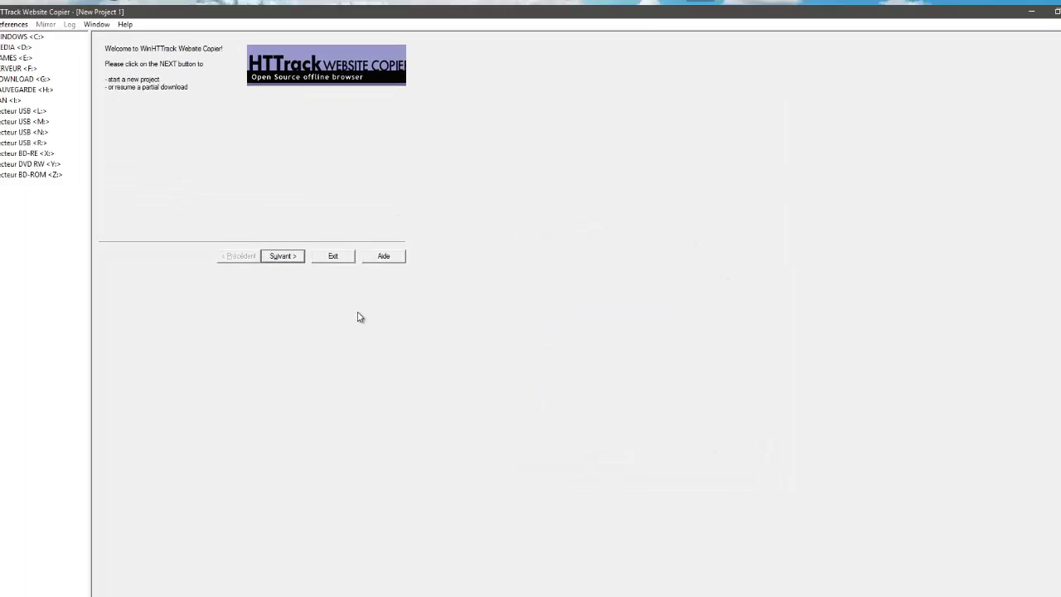
{"action": "left_click", "coordinate": [332, 256]}
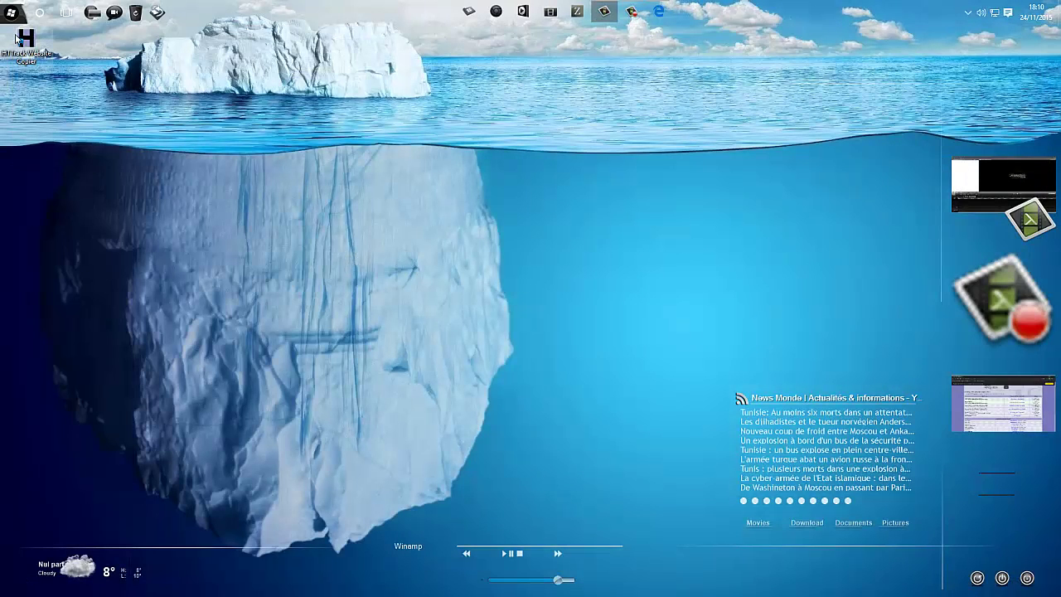
{"action": "double_click", "coordinate": [18, 38]}
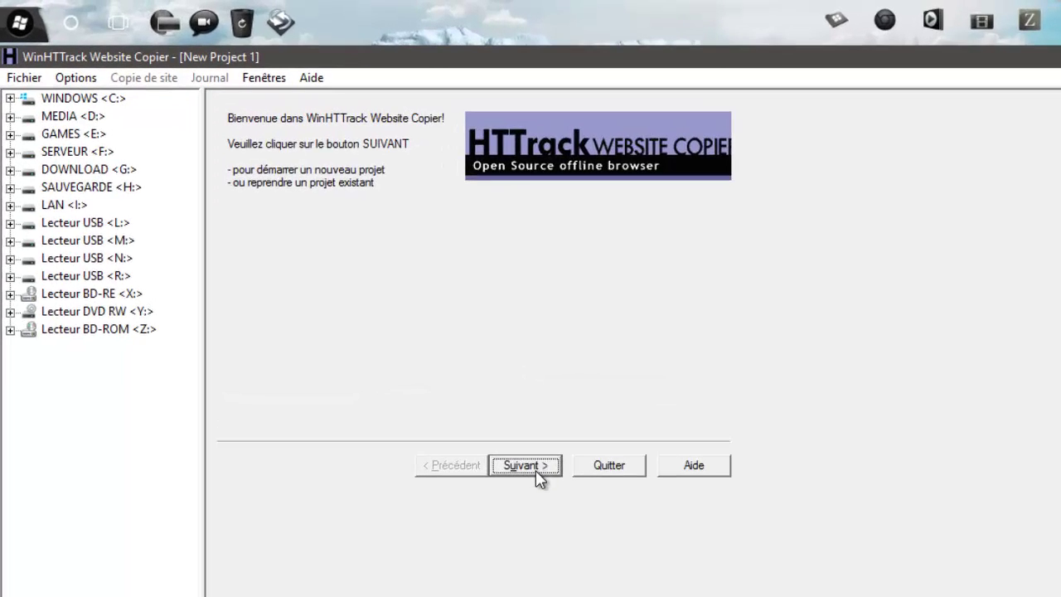
- Start a new project named "Classic shell" and enter "Outils" as its category
{"action": "left_click", "coordinate": [296, 262]}
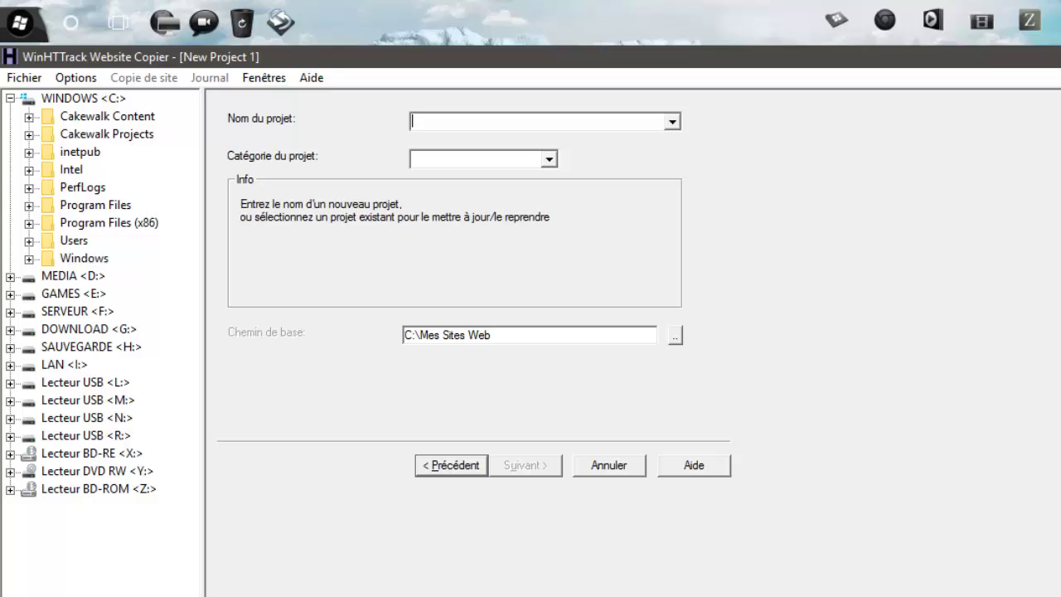
{"action": "type", "text": "Cla"}
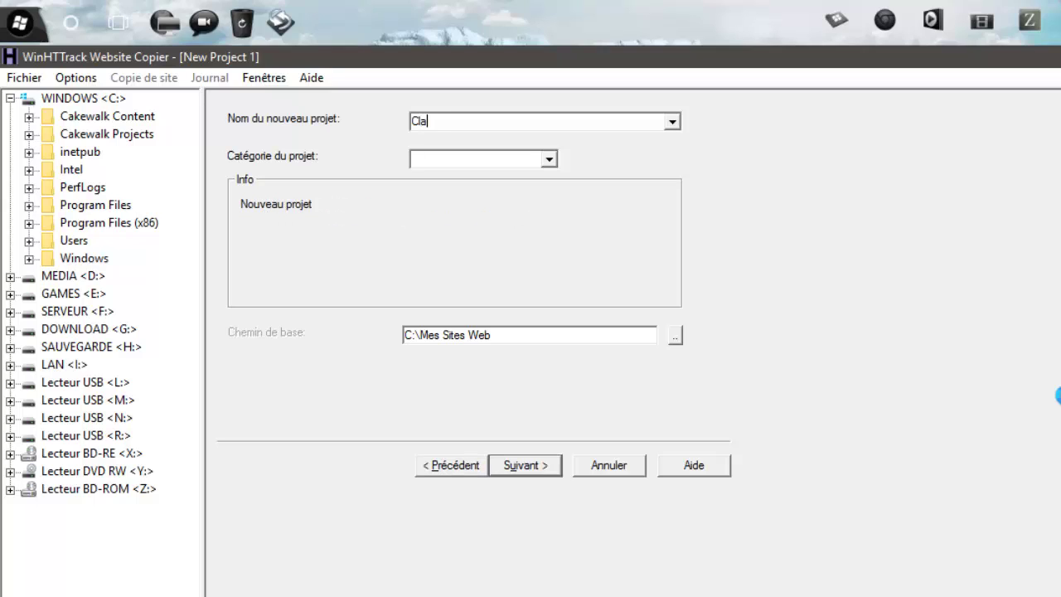
{"action": "type", "text": "ssic shell"}
{"action": "left_click", "coordinate": [504, 163]}
{"action": "type", "text": "Outils"}
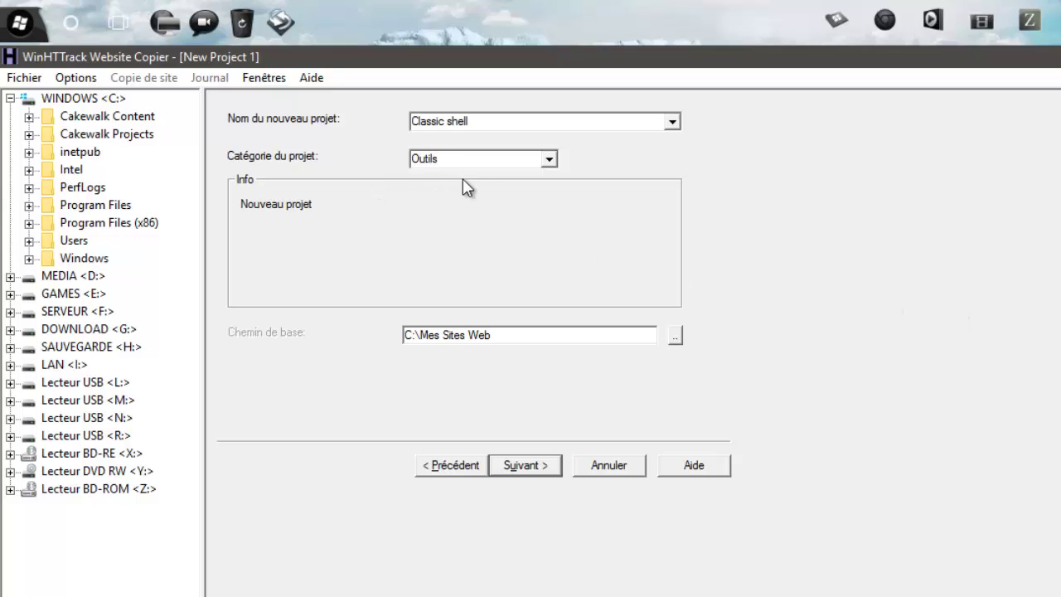
{"action": "left_click", "coordinate": [550, 160]}
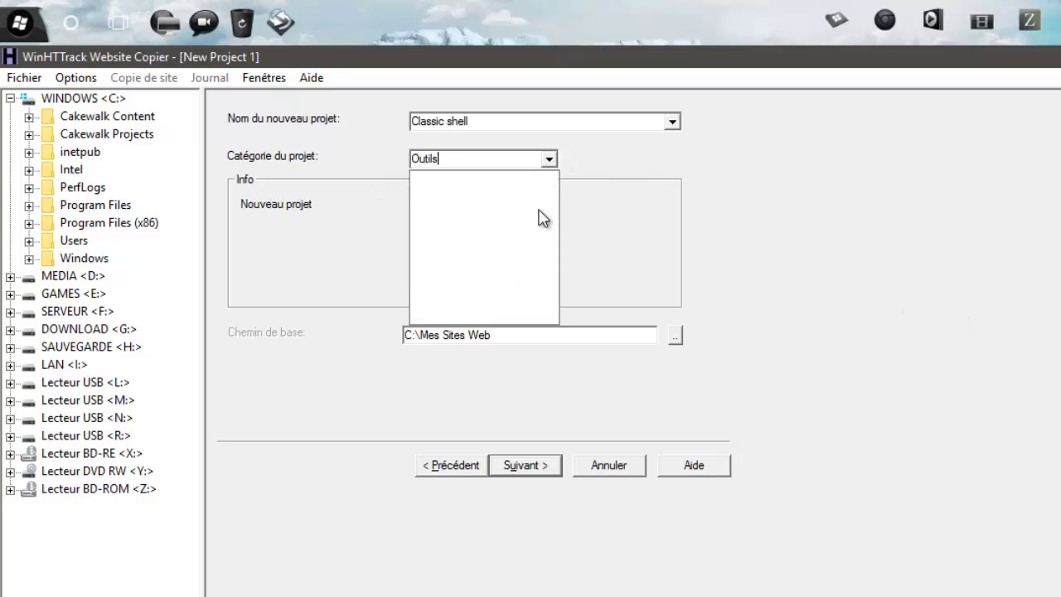
{"action": "left_click", "coordinate": [801, 219]}
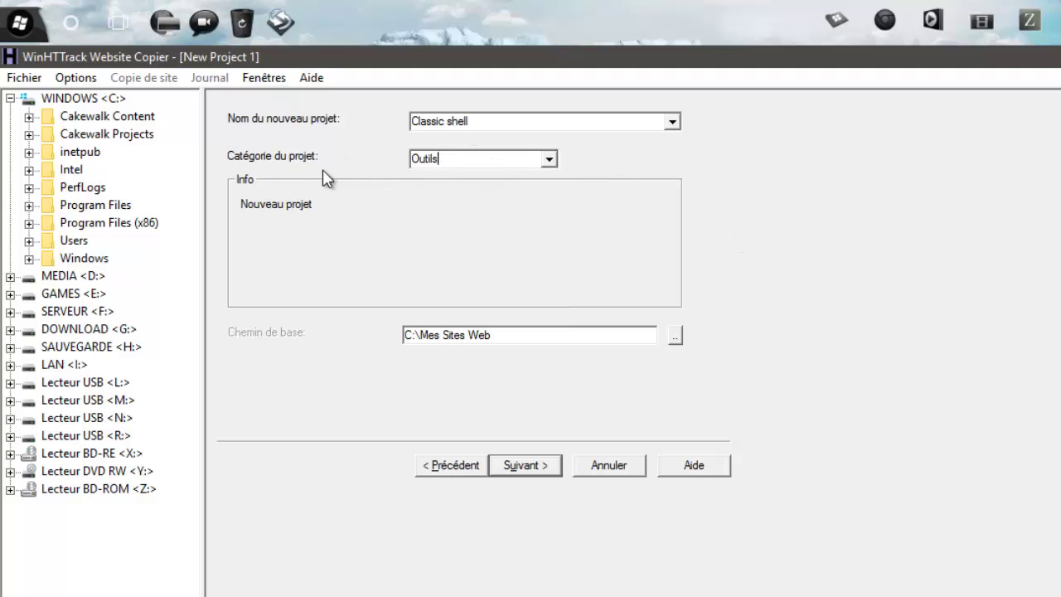
{"action": "left_click", "coordinate": [508, 162]}
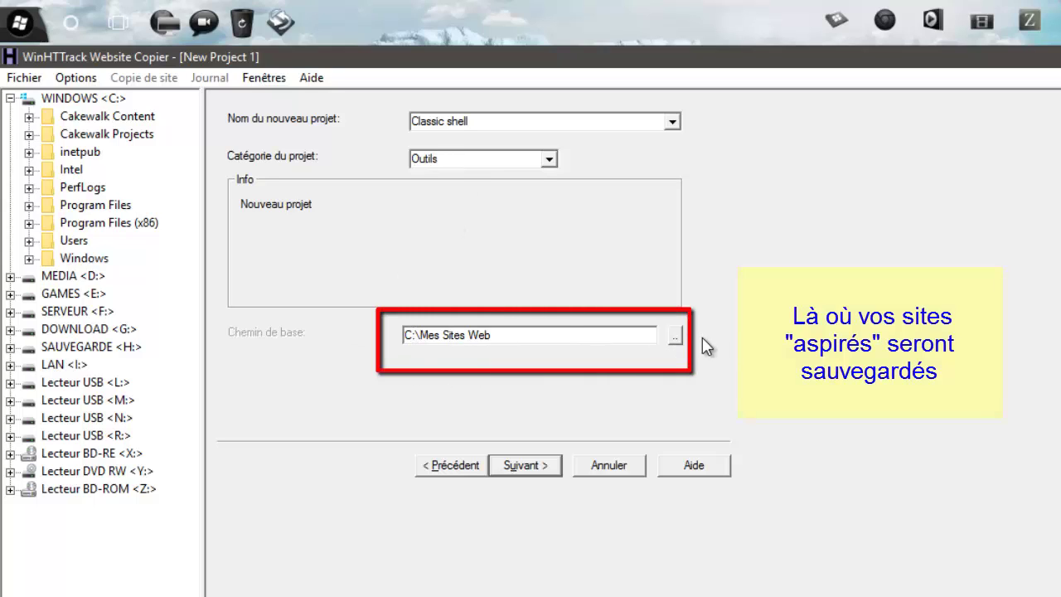
- Set the project's base path to "D:\Mes sites offline" and proceed to the copy mode settings
{"action": "left_click", "coordinate": [676, 336]}
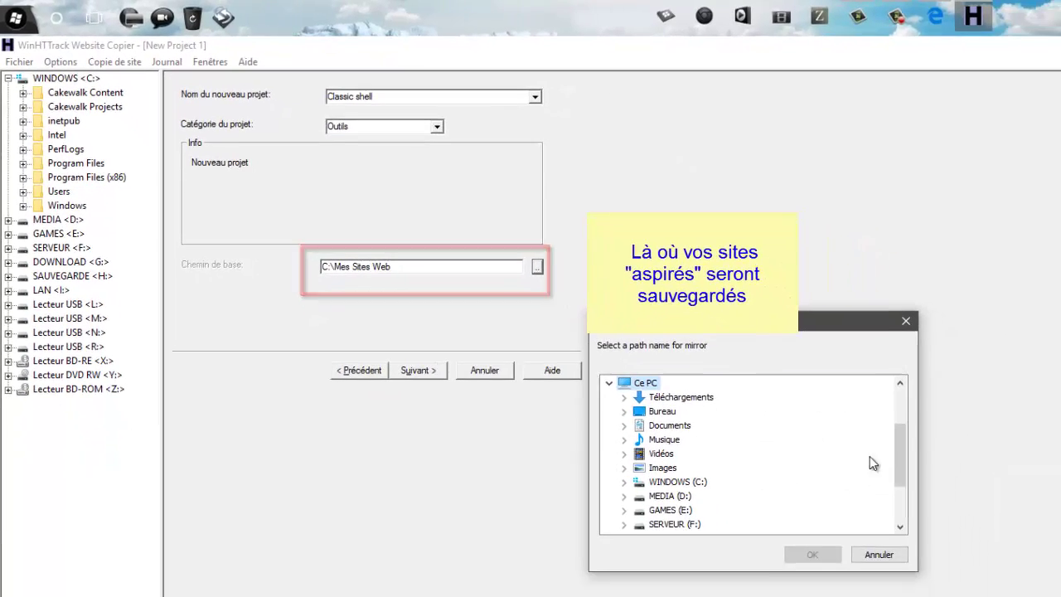
{"action": "left_click", "coordinate": [663, 491]}
{"action": "left_click", "coordinate": [805, 550]}
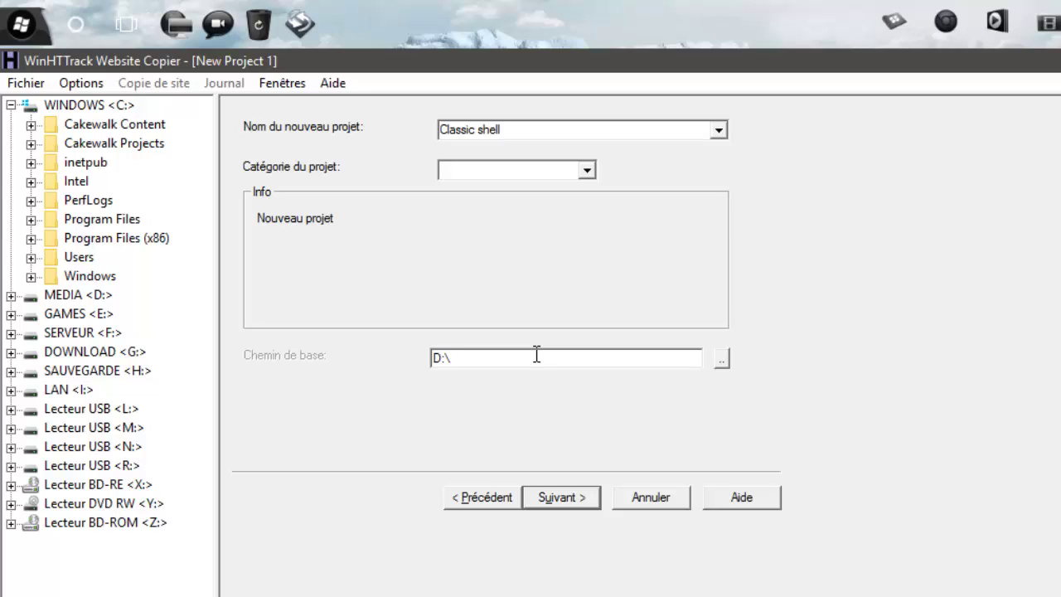
{"action": "type", "text": "Mes sites offline"}
{"action": "left_click", "coordinate": [560, 497]}
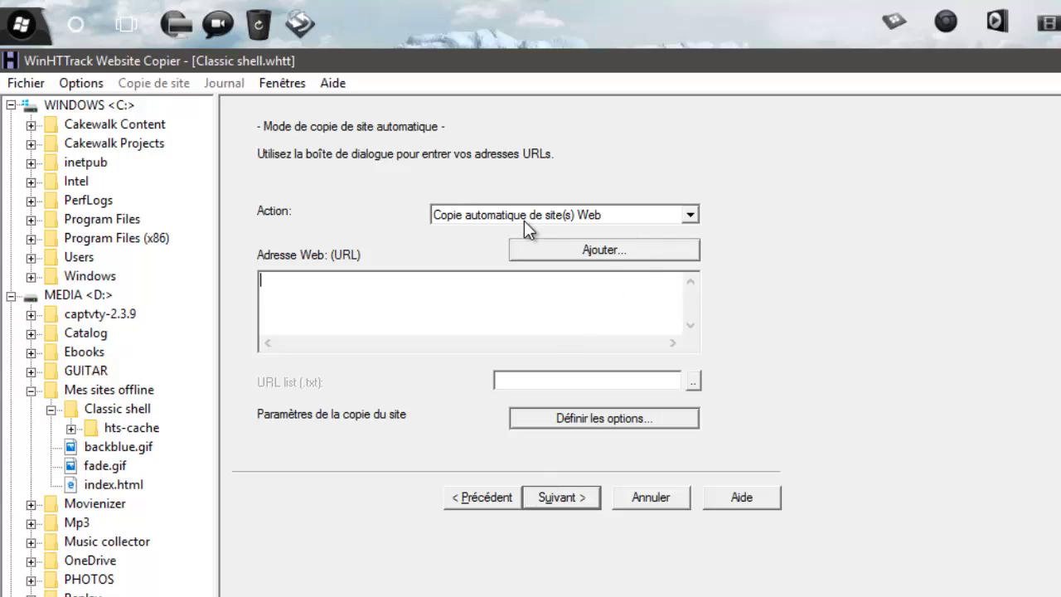
- Review the available copy actions, keep "Copie automatique de site(s) Web", and place the cursor in the web address field
{"action": "left_click", "coordinate": [690, 217]}
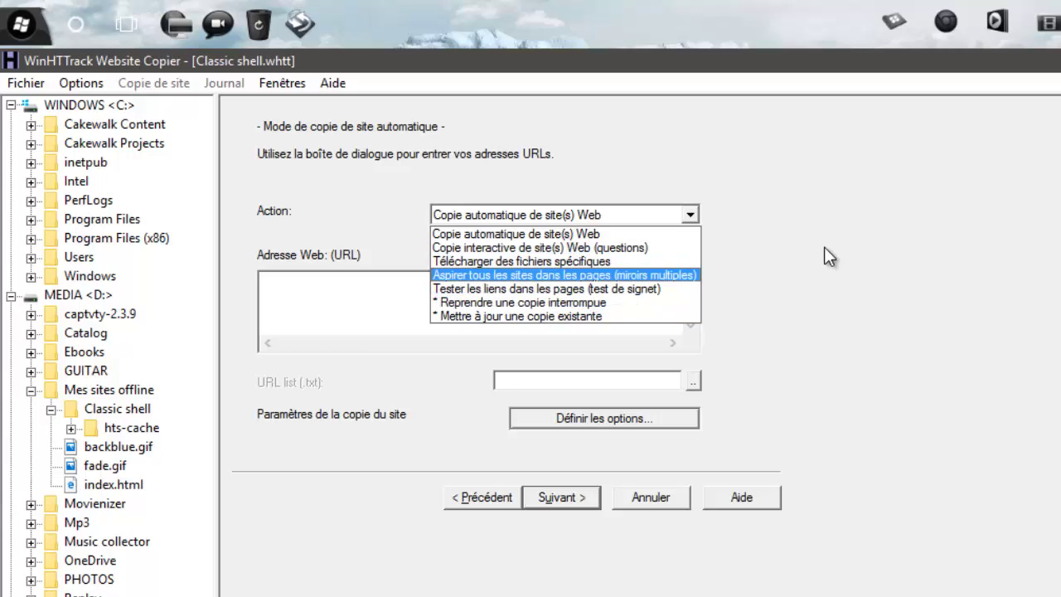
{"action": "left_click", "coordinate": [380, 261]}
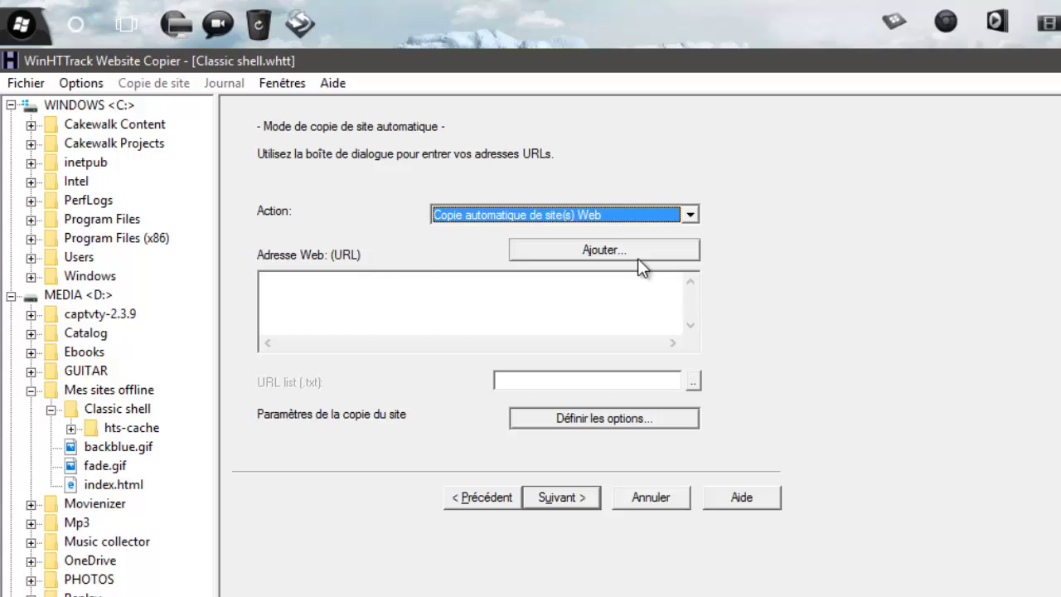
{"action": "left_click", "coordinate": [374, 293]}
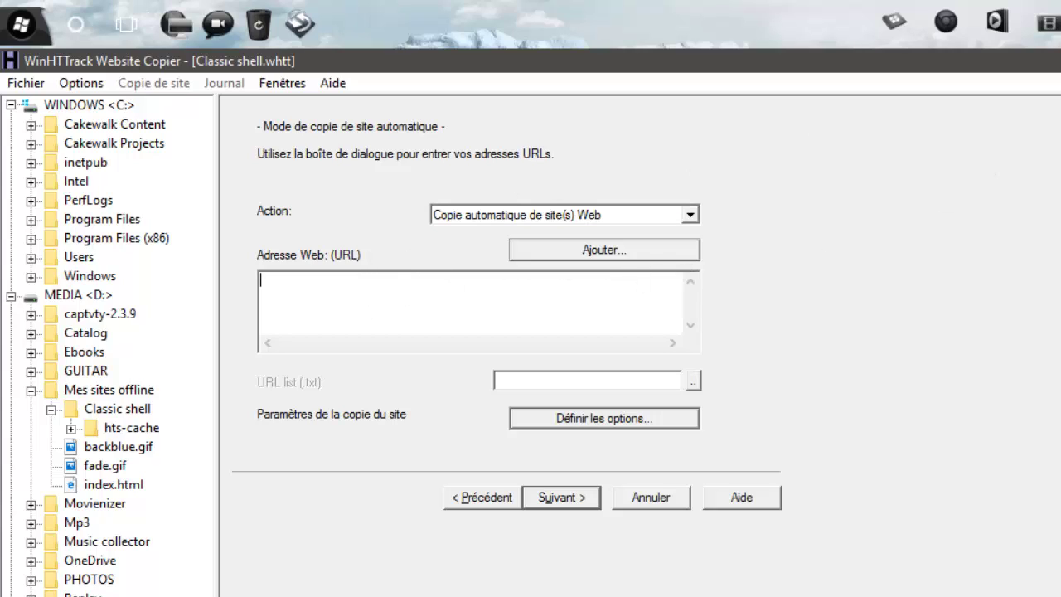
- Switch to Edge and open the Classic Shell FAQ page from the saved favourites
{"action": "key", "text": "alt+Tab"}
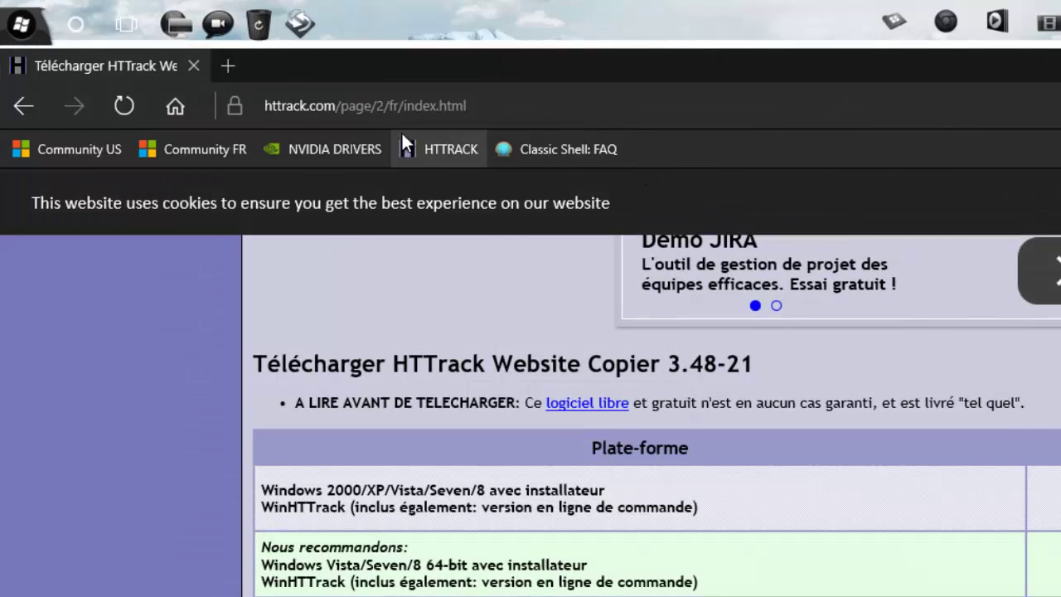
{"action": "left_click", "coordinate": [586, 145]}
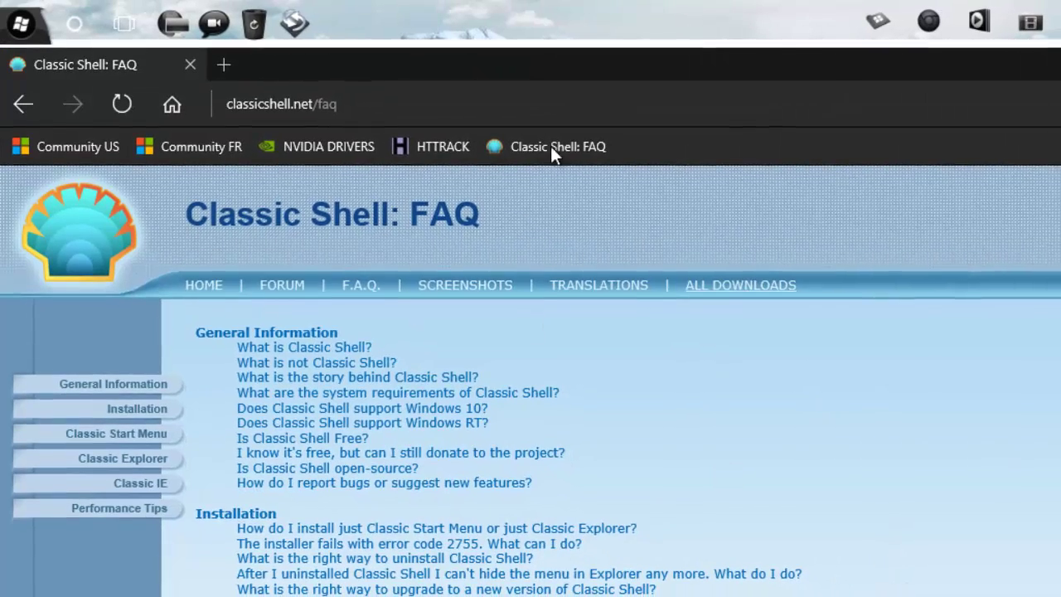
- Copy the full web address of the Classic Shell FAQ page and skim through the page
{"action": "left_click", "coordinate": [290, 103]}
{"action": "key", "text": "ctrl+c"}
{"action": "right_click", "coordinate": [290, 103]}
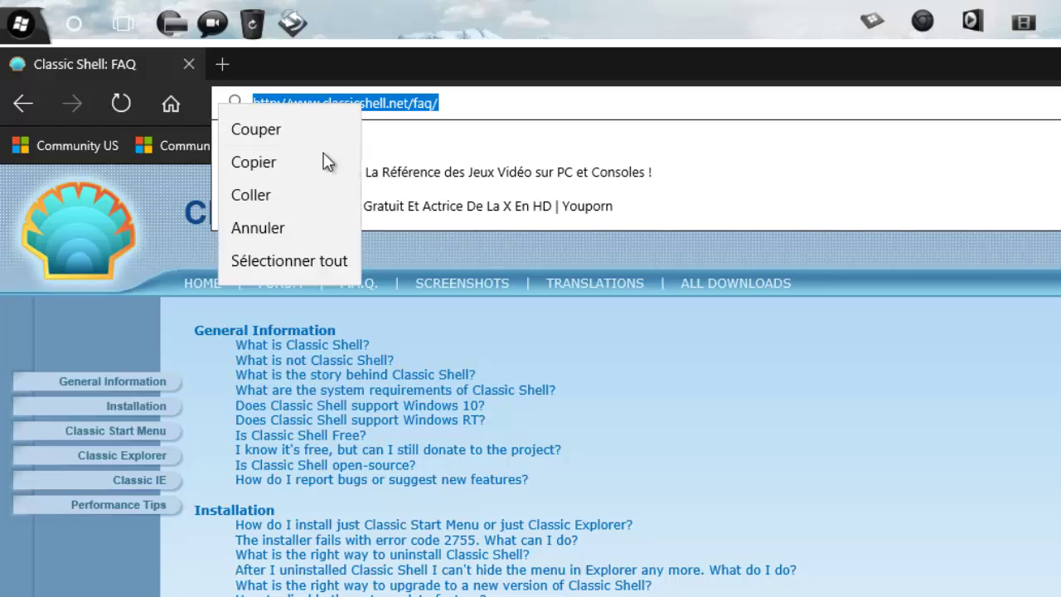
{"action": "left_click", "coordinate": [274, 162]}
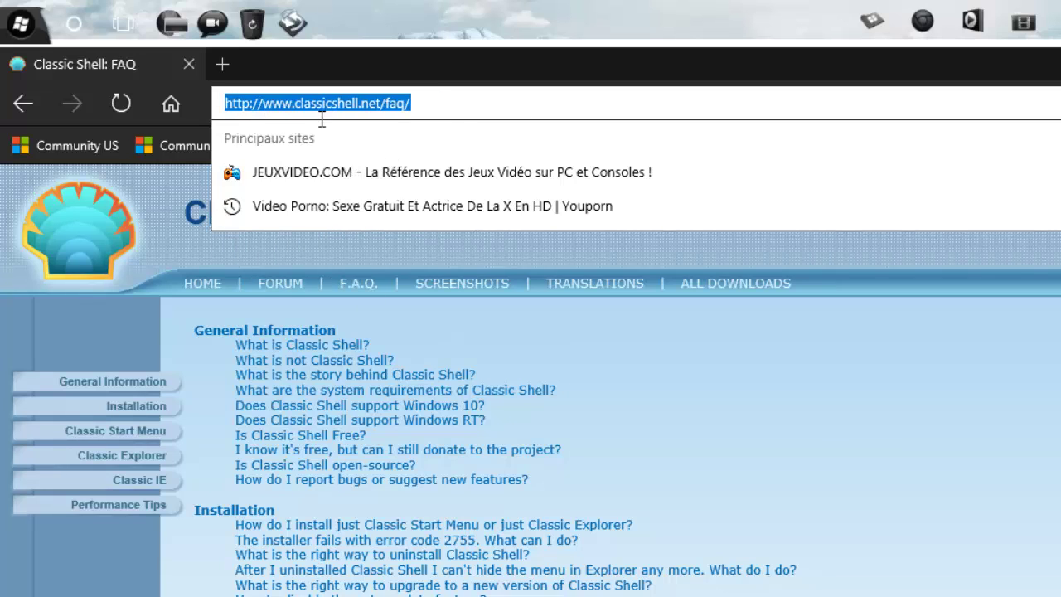
{"action": "left_click", "coordinate": [1054, 387]}
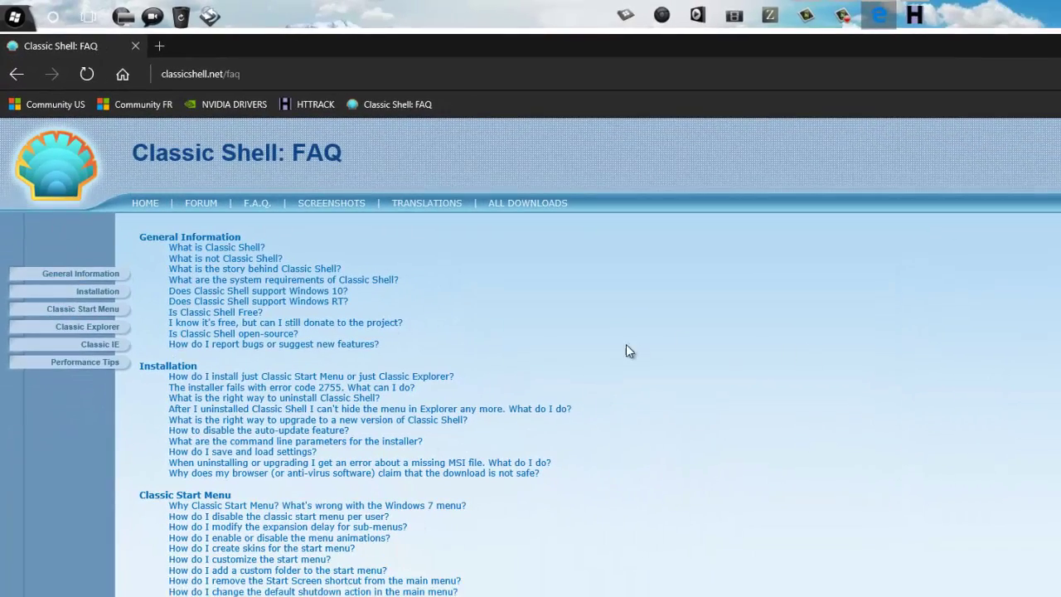
{"action": "scroll", "coordinate": [879, 369], "scroll_direction": "down", "scroll_amount": 10}
{"action": "scroll", "coordinate": [887, 381], "scroll_direction": "up", "scroll_amount": 10}
{"action": "left_click", "coordinate": [912, 25]}
{"action": "right_click", "coordinate": [285, 215]}
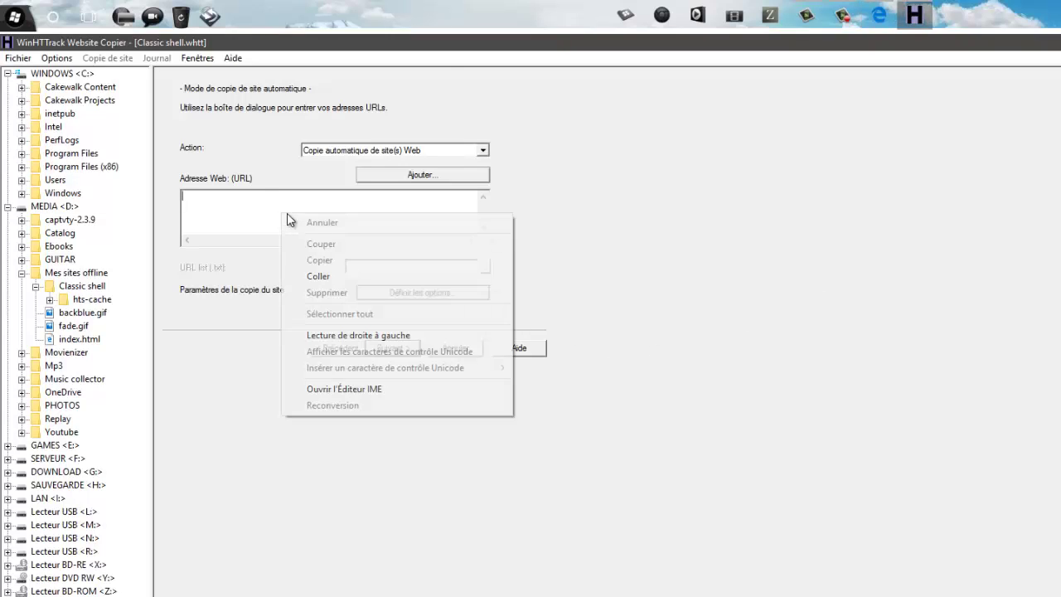
{"action": "left_click", "coordinate": [332, 278]}
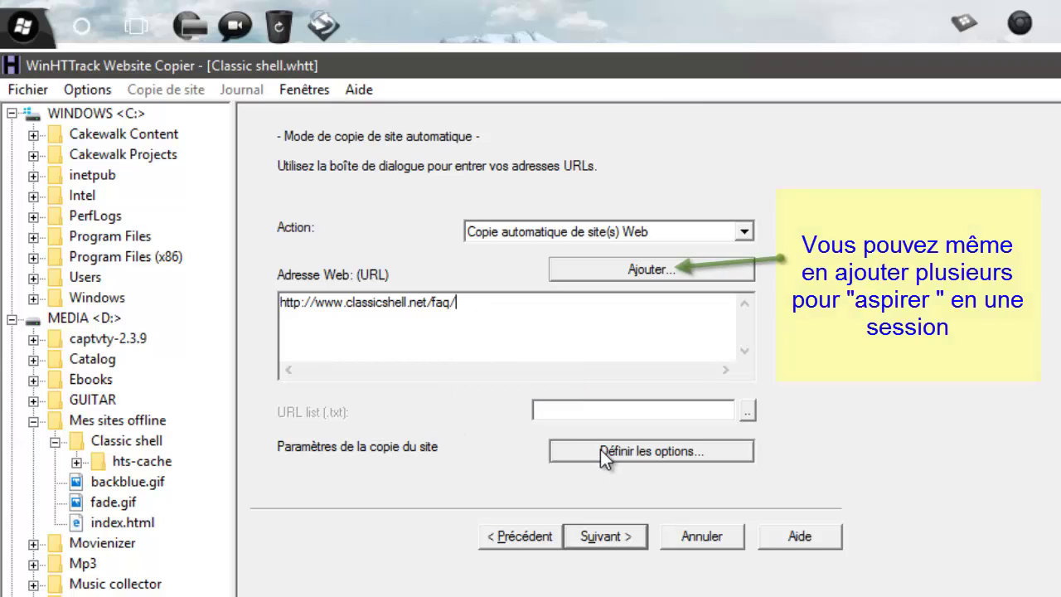
- Look through the flow control settings and the available numbers of connections in the copy options, and close the options
{"action": "left_click", "coordinate": [600, 449]}
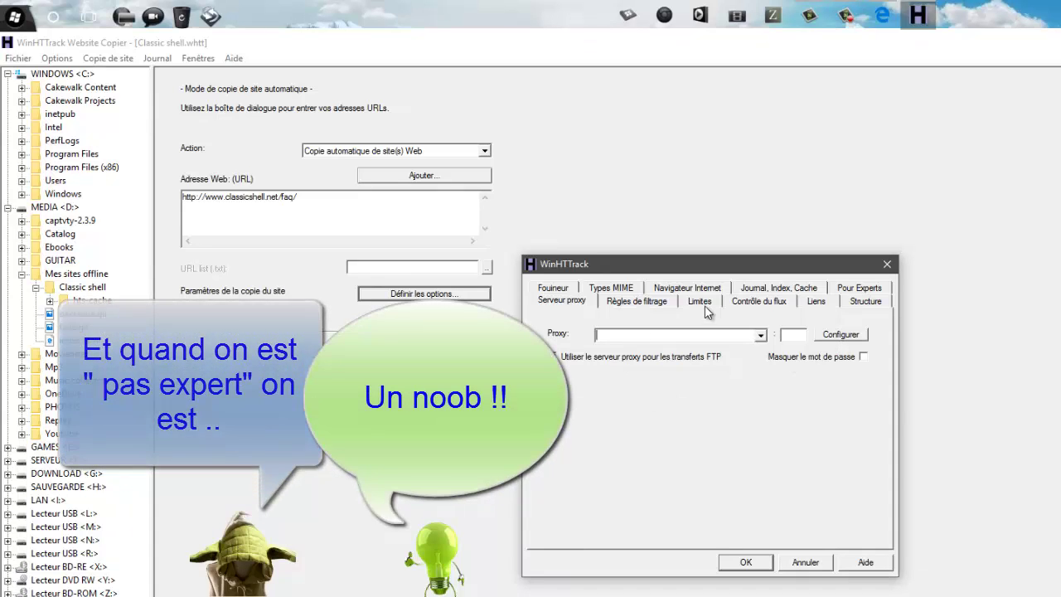
{"action": "left_click", "coordinate": [751, 304]}
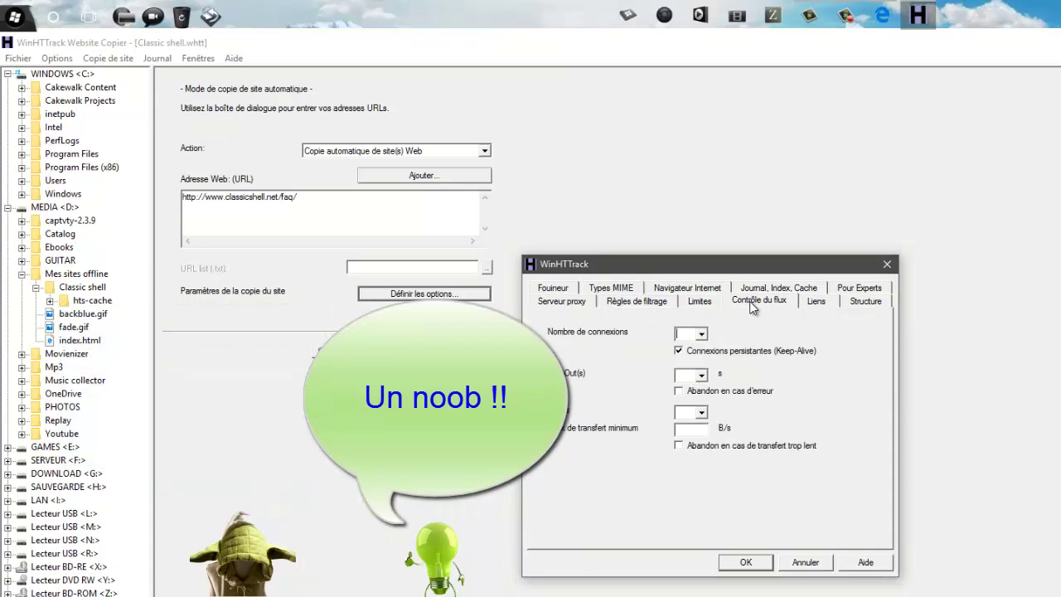
{"action": "left_click", "coordinate": [702, 335]}
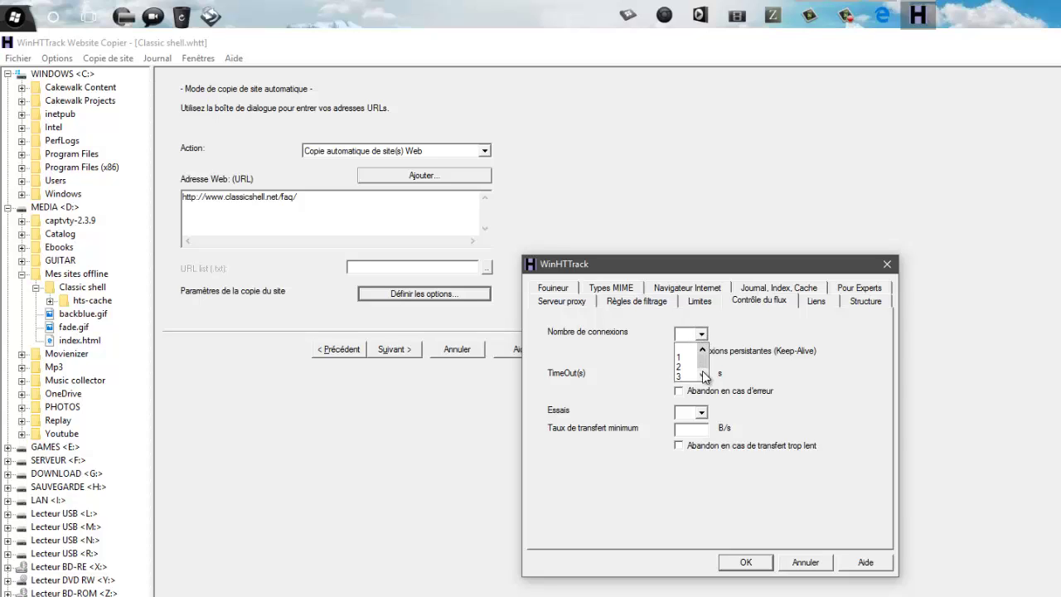
{"action": "left_click", "coordinate": [703, 376]}
{"action": "left_click", "coordinate": [703, 376]}
{"action": "left_click", "coordinate": [702, 377]}
{"action": "left_click", "coordinate": [697, 377]}
{"action": "left_click", "coordinate": [756, 563]}
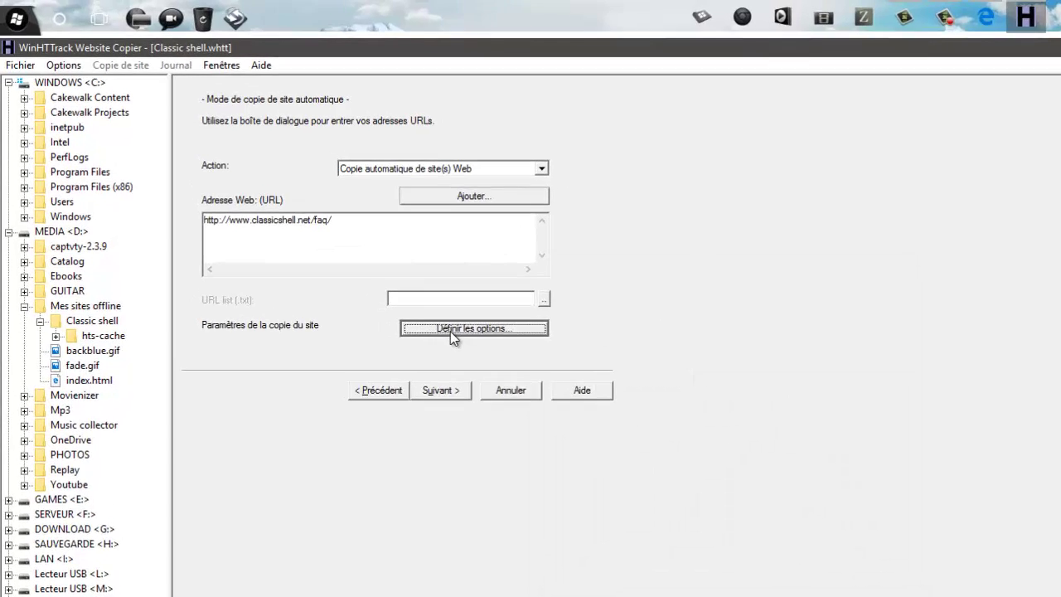
- Set the provider to "Pas de connexion à un fournisseur d'accès (déja connecté)", enable "Déconnecter à la fin de l'opération", and run the site copy to completion
{"action": "left_click", "coordinate": [445, 391]}
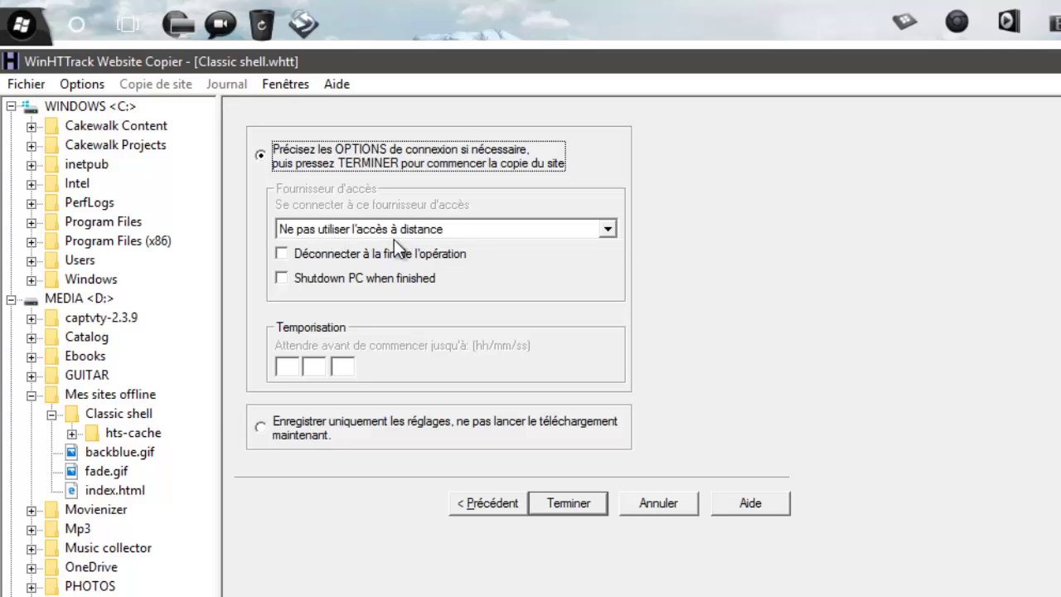
{"action": "left_click", "coordinate": [611, 231]}
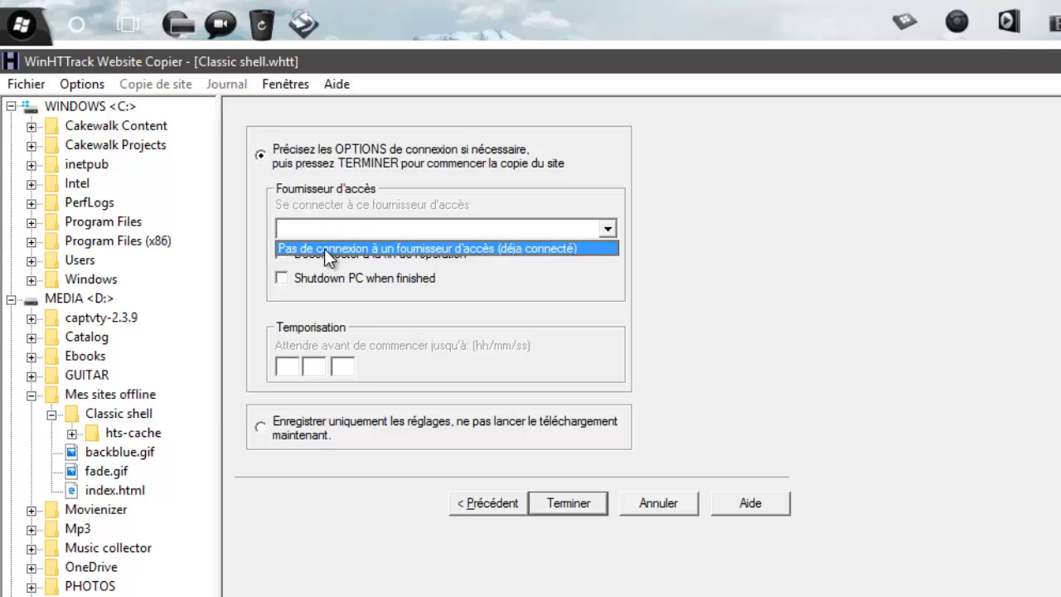
{"action": "left_click", "coordinate": [413, 249]}
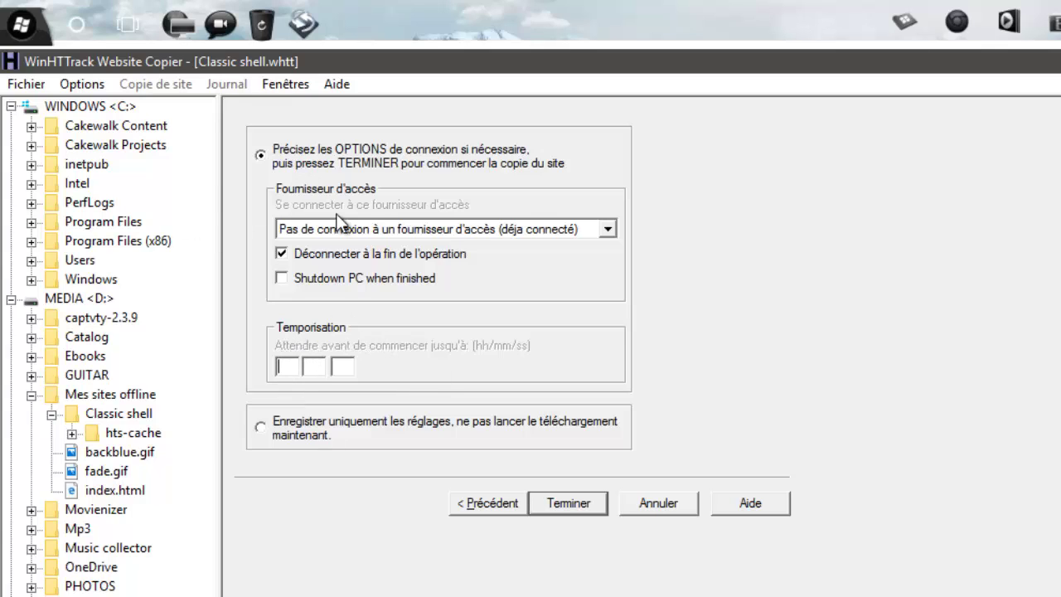
{"action": "left_click", "coordinate": [569, 503]}
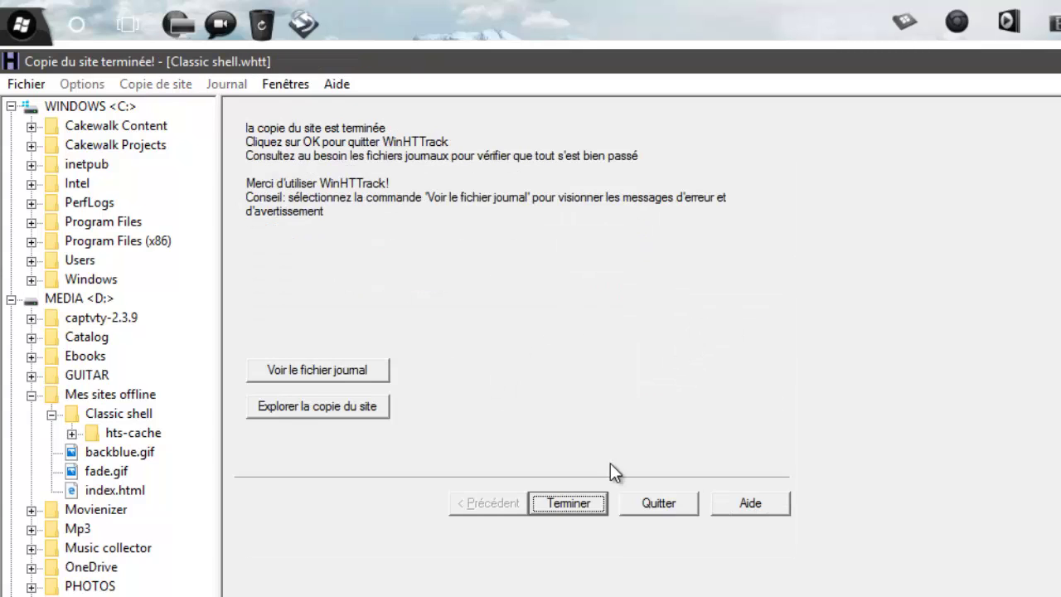
{"action": "left_click", "coordinate": [567, 504]}
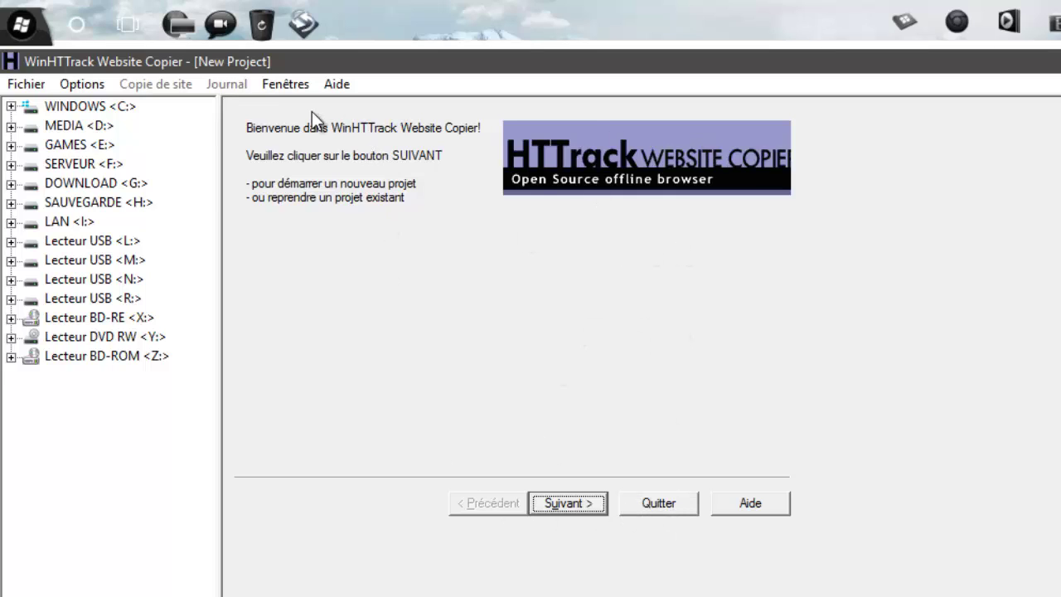
- Open the index of locally copied sites in Edge and load the offline "Classic shell" project
{"action": "left_click", "coordinate": [22, 87]}
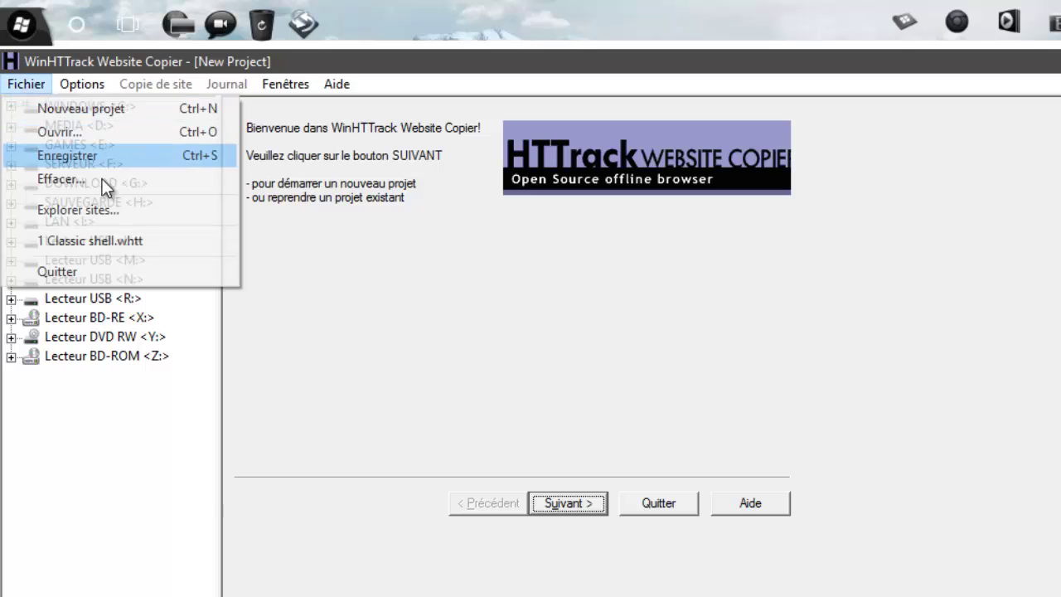
{"action": "left_click", "coordinate": [89, 210]}
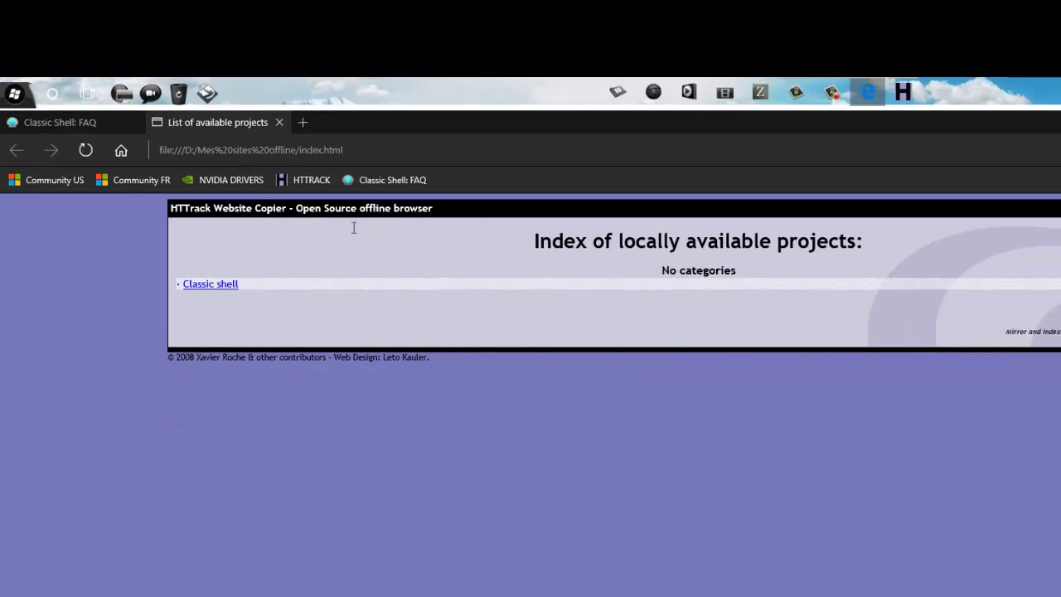
{"action": "left_click", "coordinate": [282, 154]}
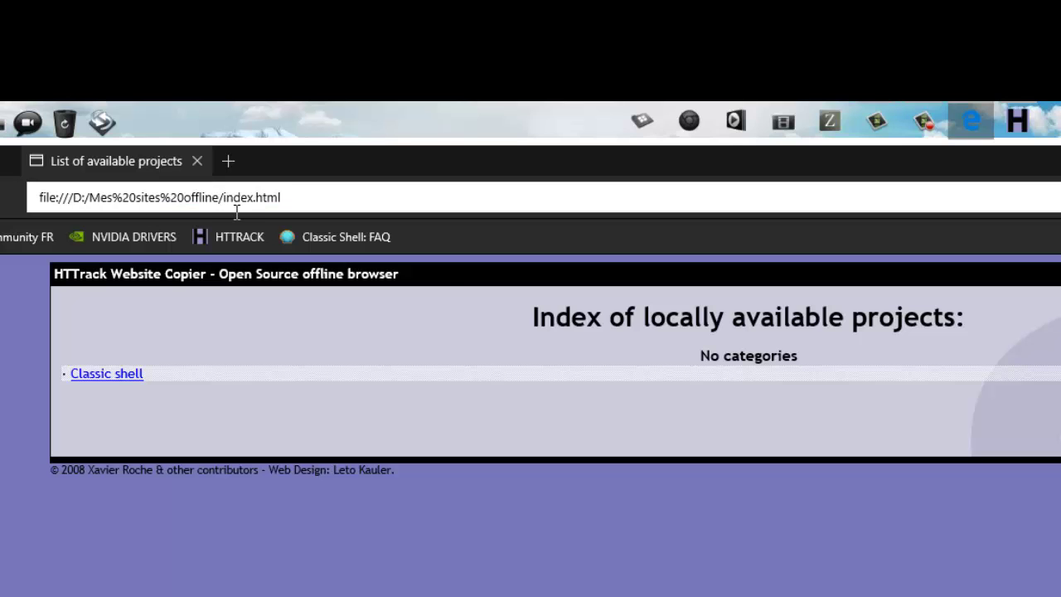
{"action": "left_click", "coordinate": [106, 380]}
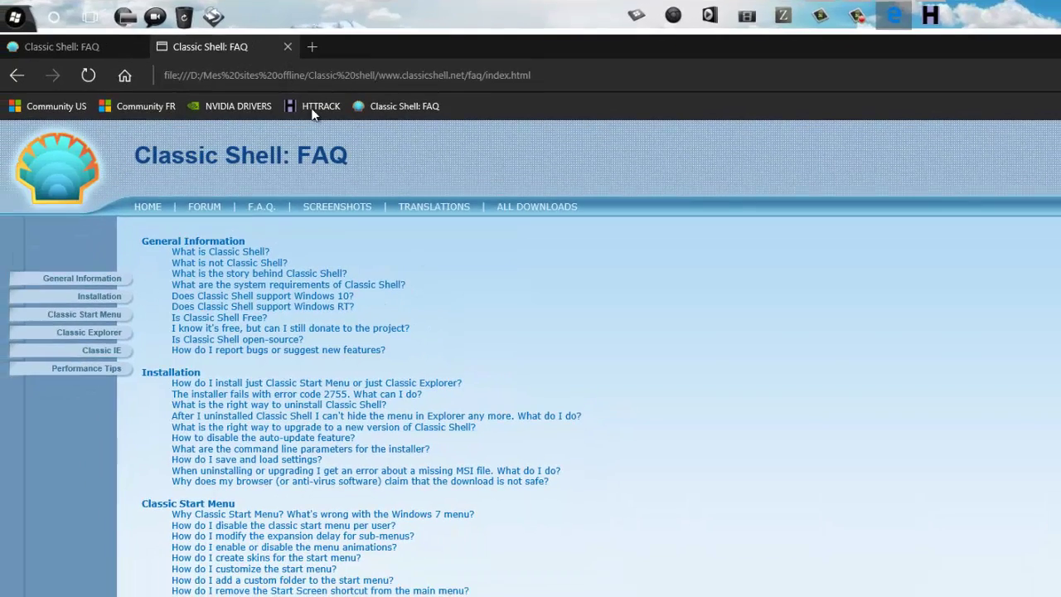
- Check the local file address of the offline FAQ page and skim through the copied content
{"action": "left_click", "coordinate": [538, 75]}
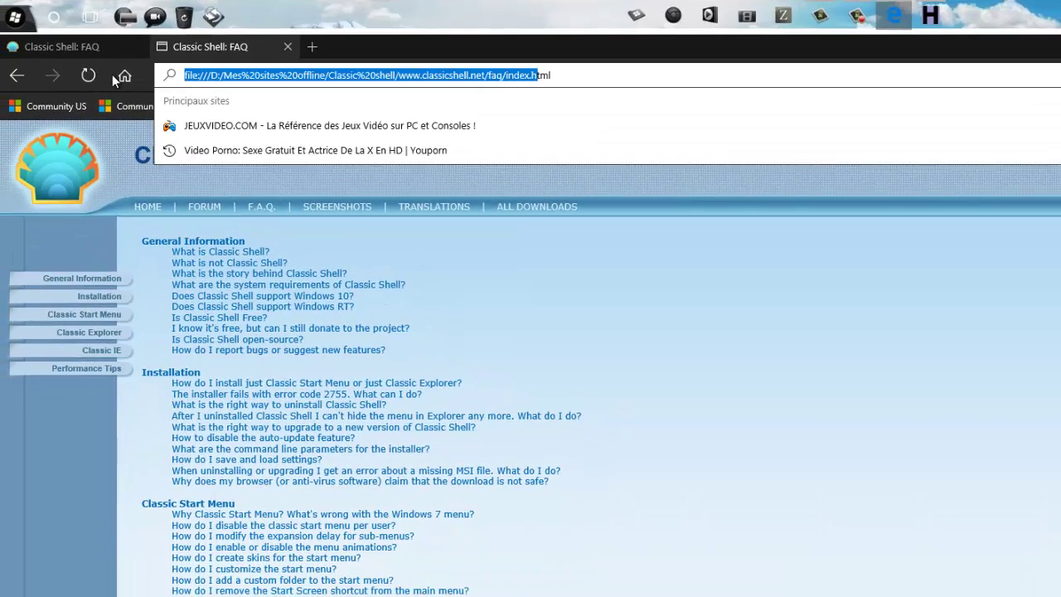
{"action": "left_click", "coordinate": [415, 266]}
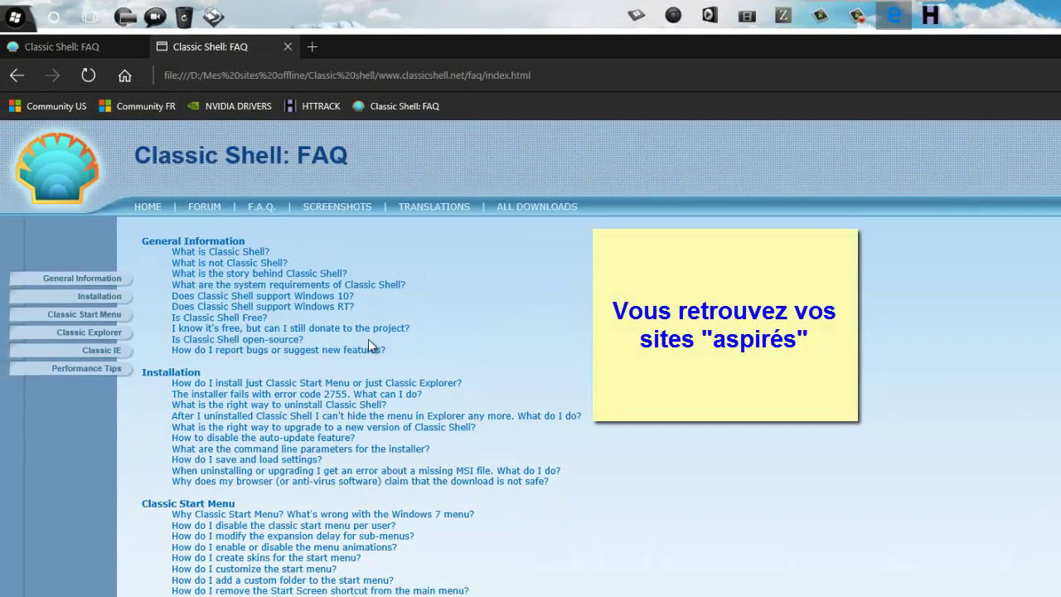
{"action": "scroll", "coordinate": [368, 339], "scroll_direction": "down", "scroll_amount": 15}
{"action": "scroll", "coordinate": [370, 344], "scroll_direction": "down", "scroll_amount": 10}
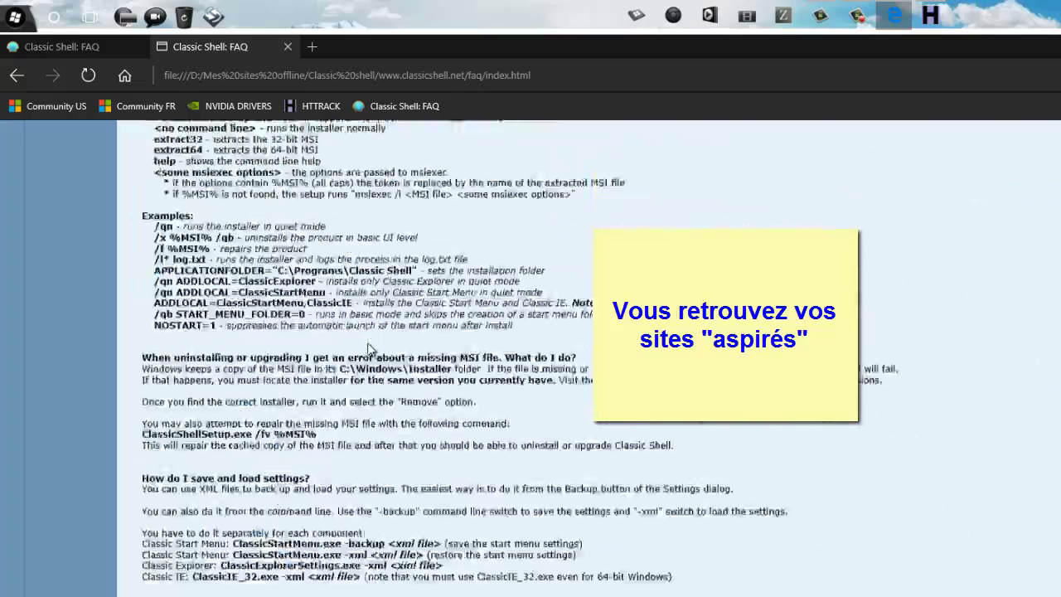
{"action": "scroll", "coordinate": [380, 356], "scroll_direction": "up", "scroll_amount": 12}
{"action": "scroll", "coordinate": [381, 348], "scroll_direction": "up", "scroll_amount": 15}
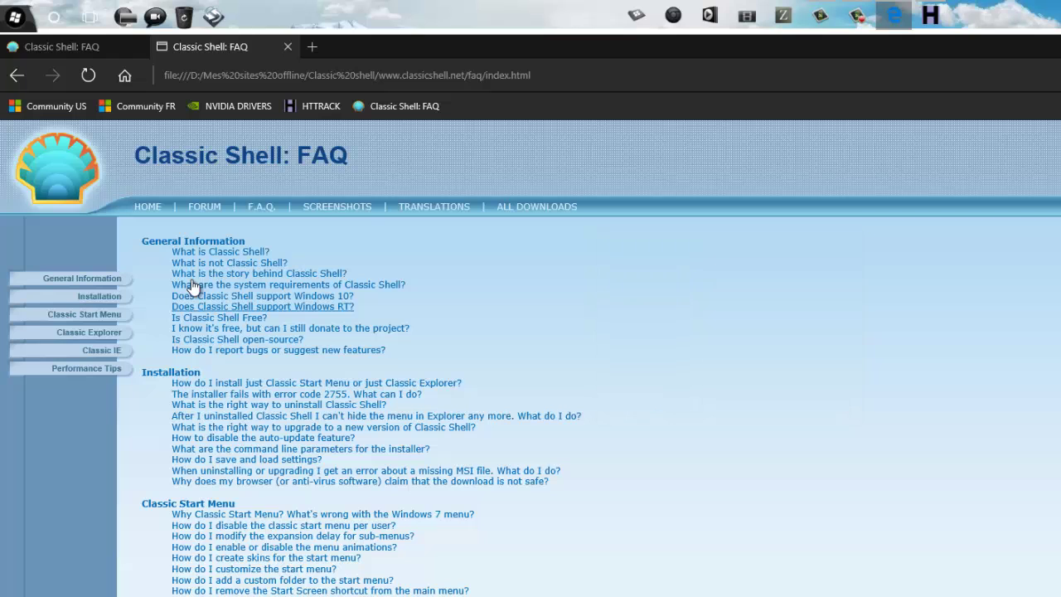
- Test the offline links "What is Classic Shell?" and "Does Classic Shell support Windows RT?", returning to the question list after each
{"action": "left_click", "coordinate": [191, 286]}
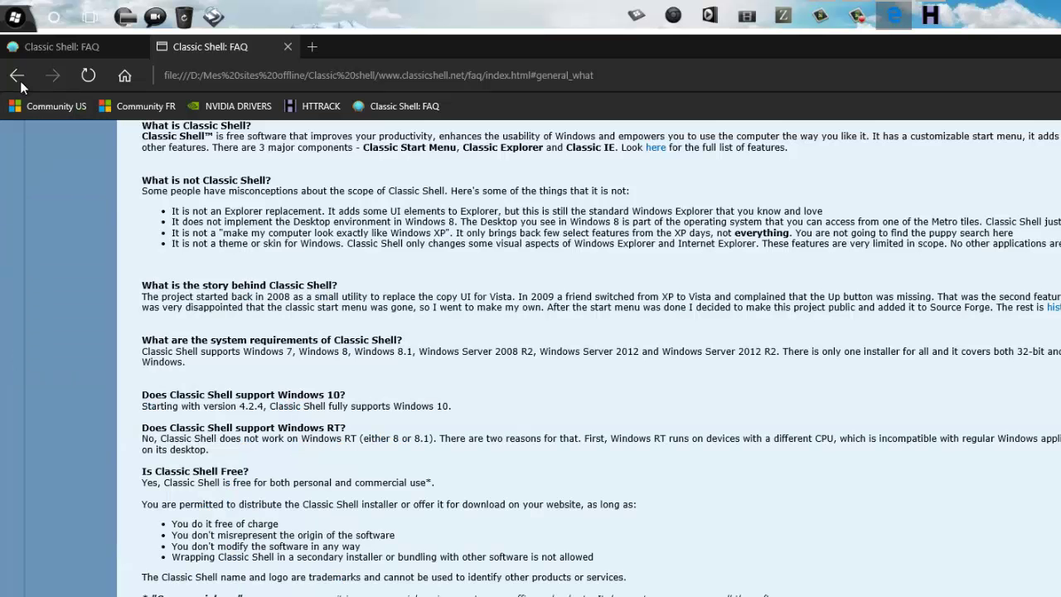
{"action": "left_click", "coordinate": [17, 75]}
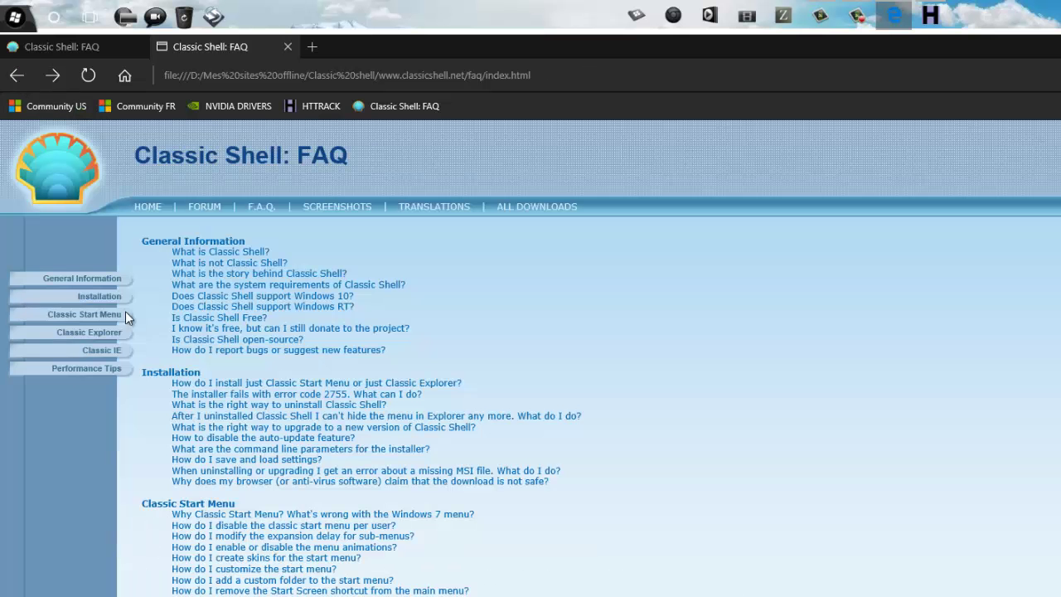
{"action": "left_click", "coordinate": [233, 306]}
{"action": "scroll", "coordinate": [605, 406], "scroll_direction": "down", "scroll_amount": 5}
{"action": "scroll", "coordinate": [661, 415], "scroll_direction": "up", "scroll_amount": 6}
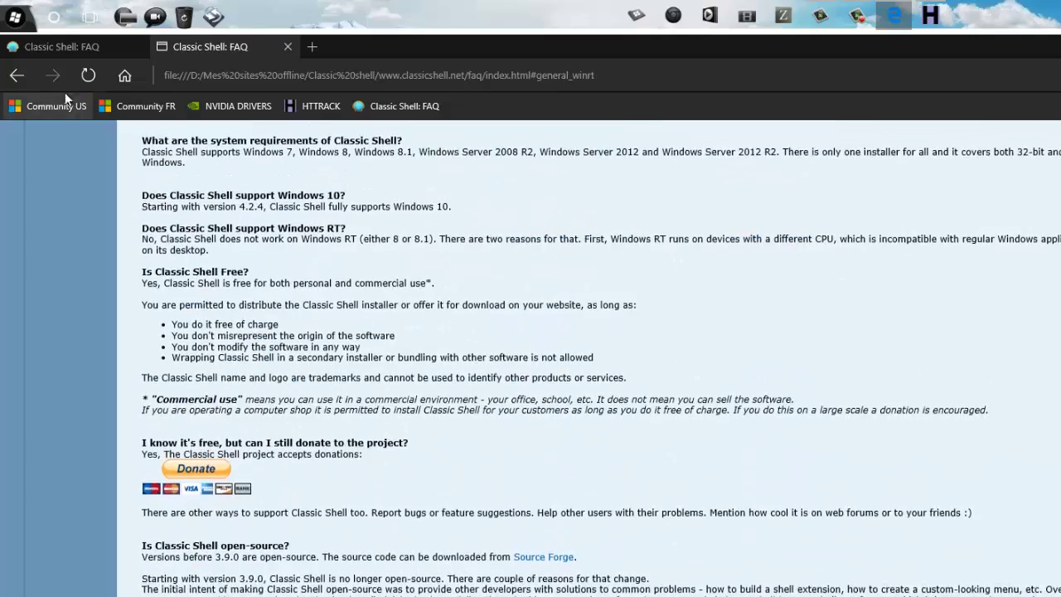
{"action": "left_click", "coordinate": [18, 75]}
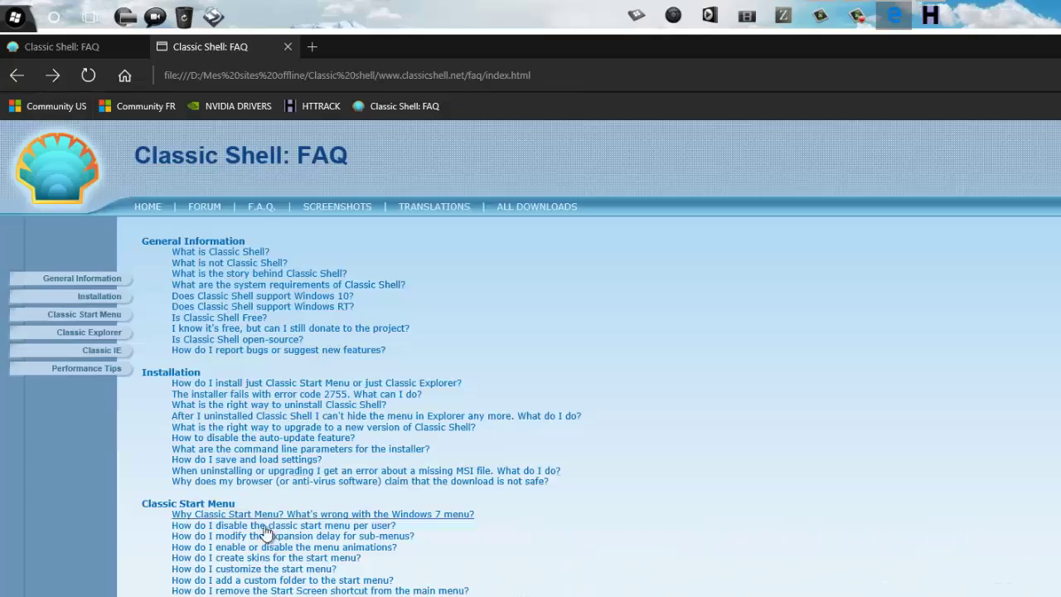
- Examine the offline answer to "What to do when Classic Explorer doesn't work?" with its images and neighbouring sections, and return to the question list
{"action": "scroll", "coordinate": [373, 520], "scroll_direction": "down", "scroll_amount": 2}
{"action": "scroll", "coordinate": [373, 520], "scroll_direction": "down", "scroll_amount": 1}
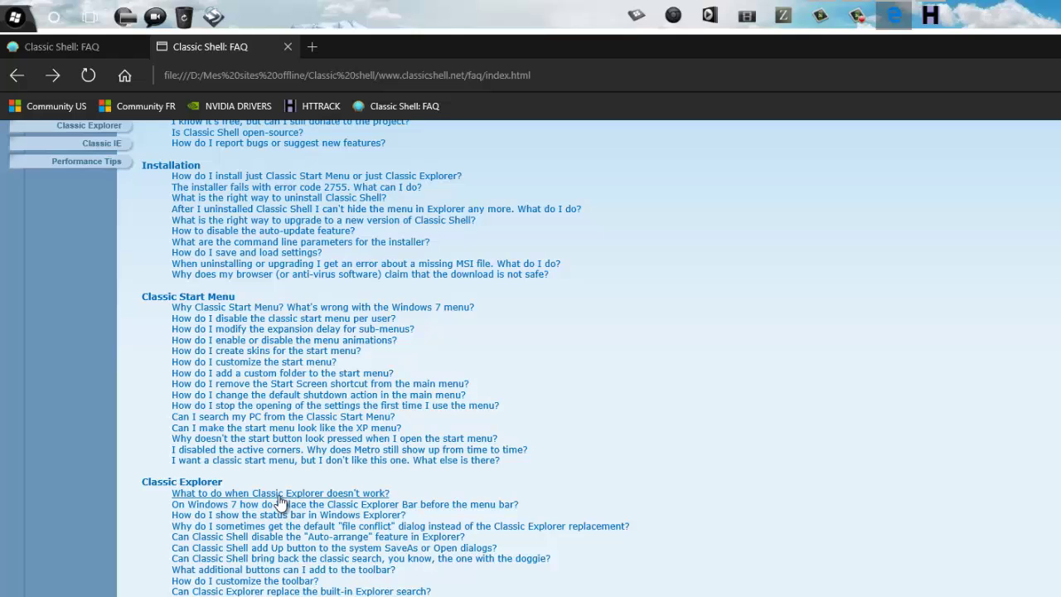
{"action": "left_click", "coordinate": [280, 504]}
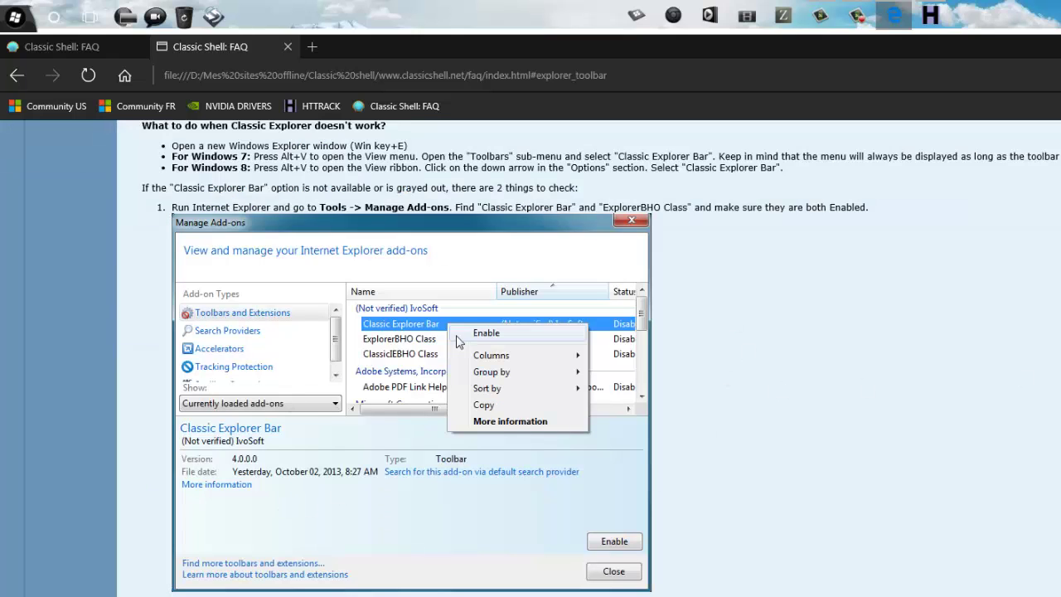
{"action": "scroll", "coordinate": [929, 441], "scroll_direction": "up", "scroll_amount": 2}
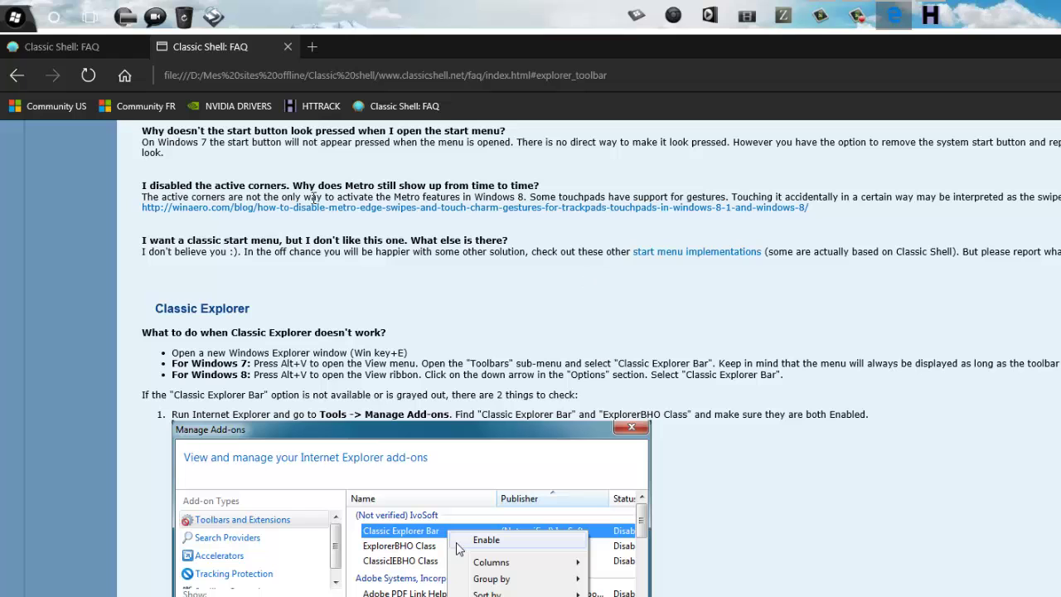
{"action": "scroll", "coordinate": [1000, 482], "scroll_direction": "down", "scroll_amount": 5}
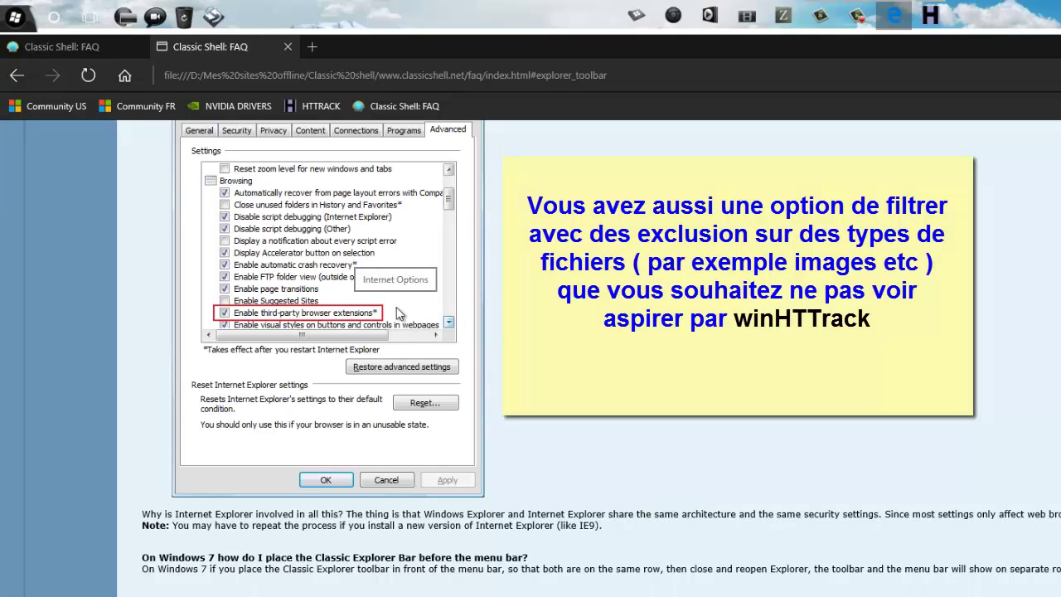
{"action": "scroll", "coordinate": [396, 313], "scroll_direction": "down", "scroll_amount": 5}
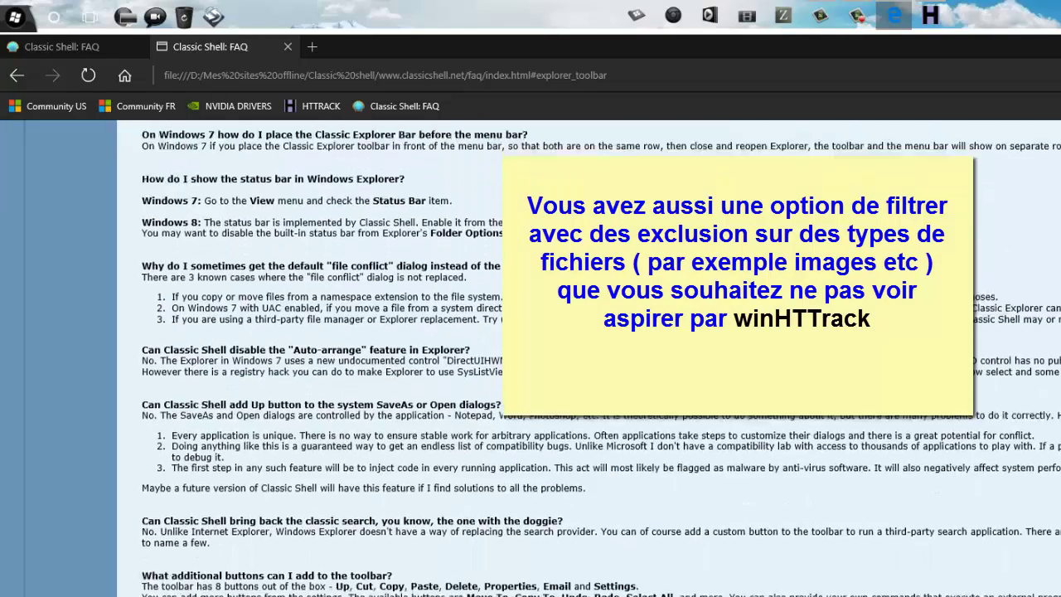
{"action": "scroll", "coordinate": [397, 312], "scroll_direction": "up", "scroll_amount": 10}
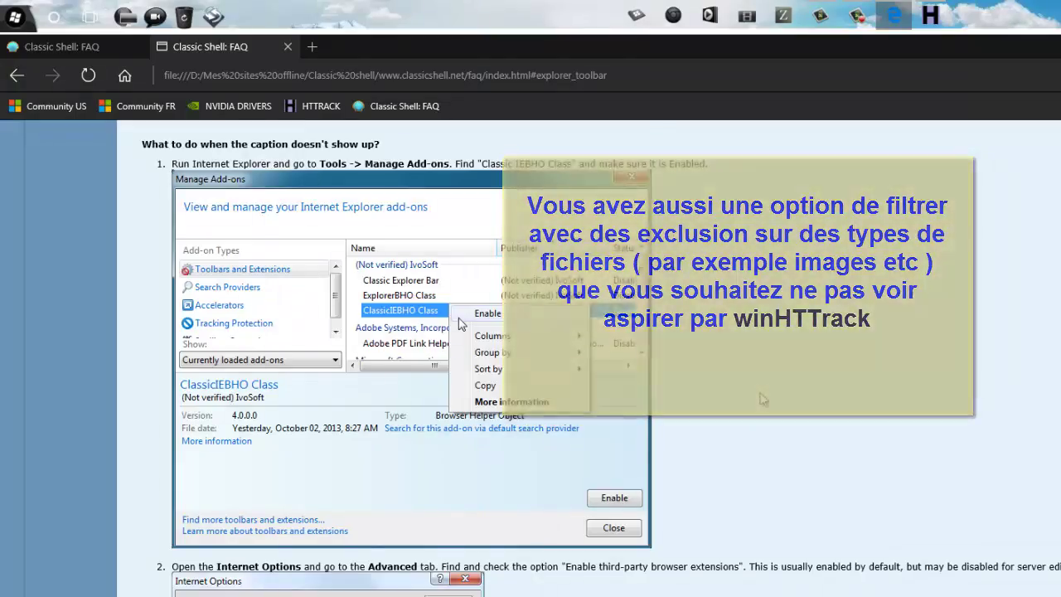
{"action": "scroll", "coordinate": [764, 399], "scroll_direction": "down", "scroll_amount": 5}
{"action": "scroll", "coordinate": [764, 399], "scroll_direction": "up", "scroll_amount": 20}
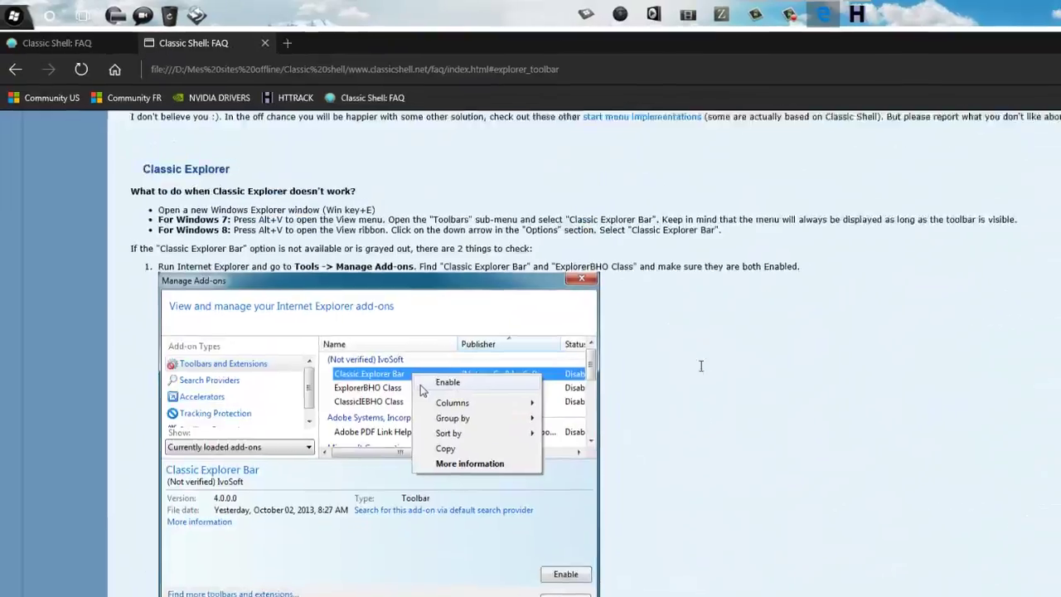
{"action": "scroll", "coordinate": [701, 366], "scroll_direction": "up", "scroll_amount": 4}
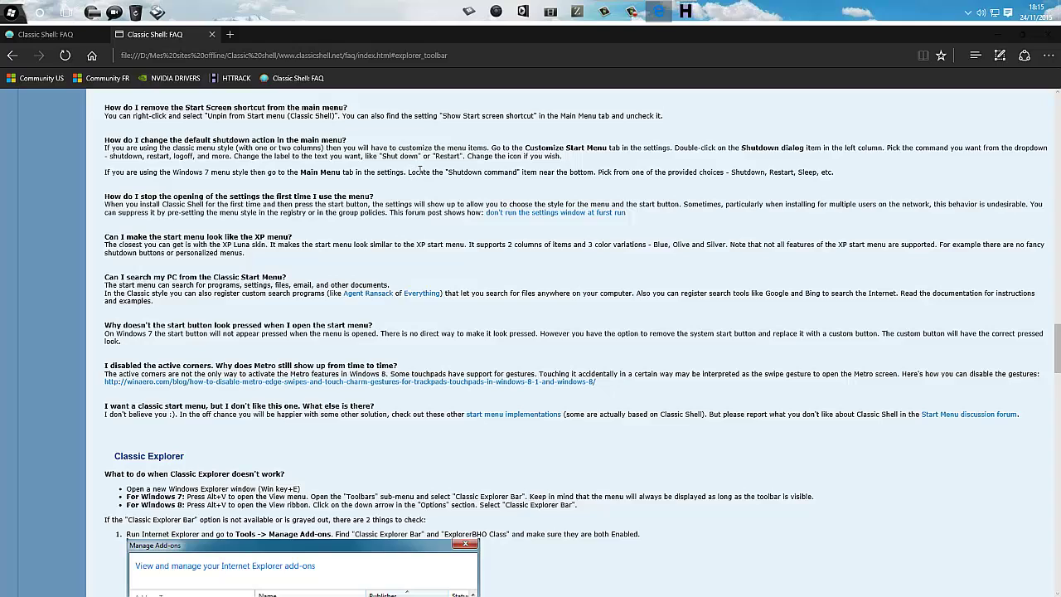
{"action": "left_click", "coordinate": [12, 55]}
{"action": "scroll", "coordinate": [431, 396], "scroll_direction": "down", "scroll_amount": 4}
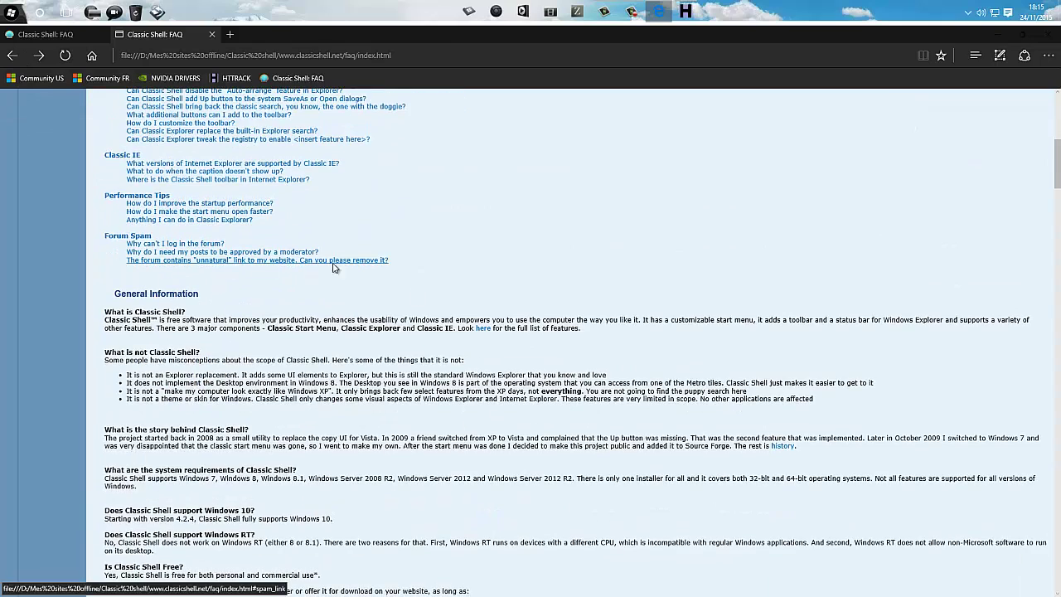
- Skim the offline FAQ answers, follow the "How do I create skins for the start menu?" link, and return to the start of the question list
{"action": "scroll", "coordinate": [587, 282], "scroll_direction": "down", "scroll_amount": 20}
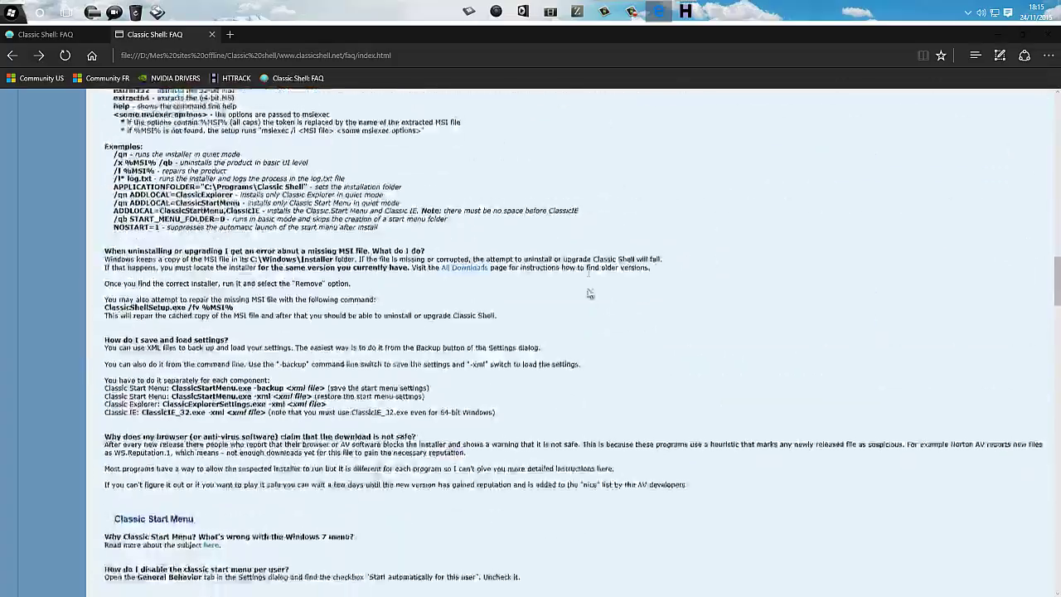
{"action": "scroll", "coordinate": [588, 296], "scroll_direction": "up", "scroll_amount": 15}
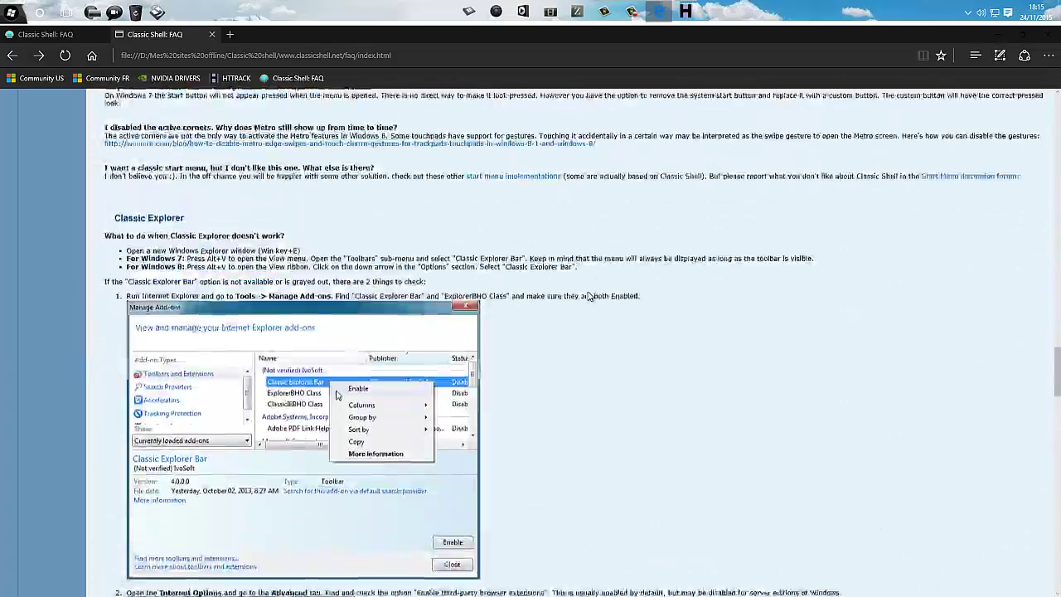
{"action": "scroll", "coordinate": [588, 296], "scroll_direction": "up", "scroll_amount": 15}
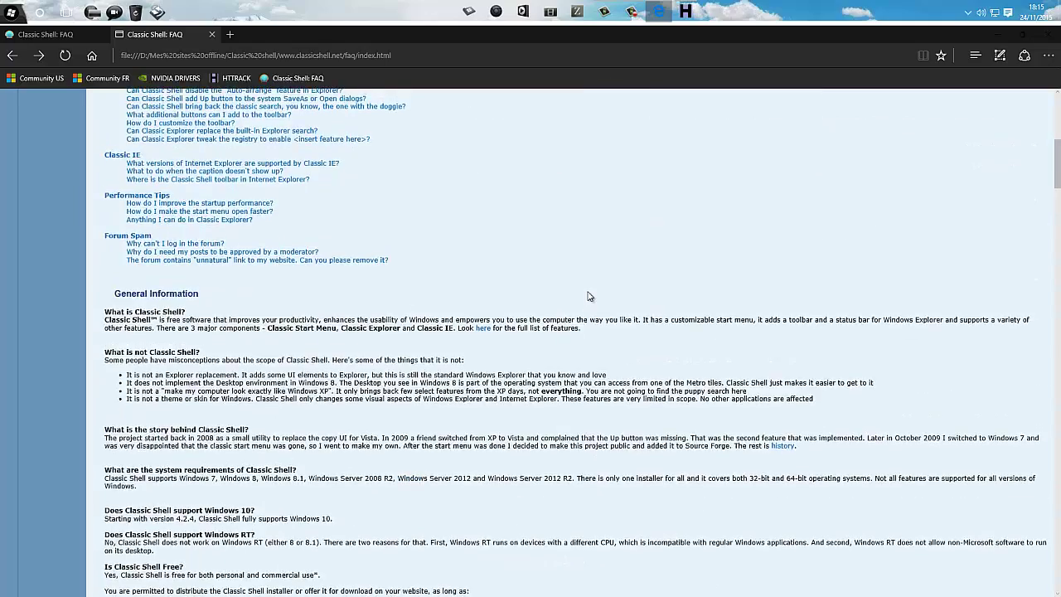
{"action": "left_click", "coordinate": [176, 259]}
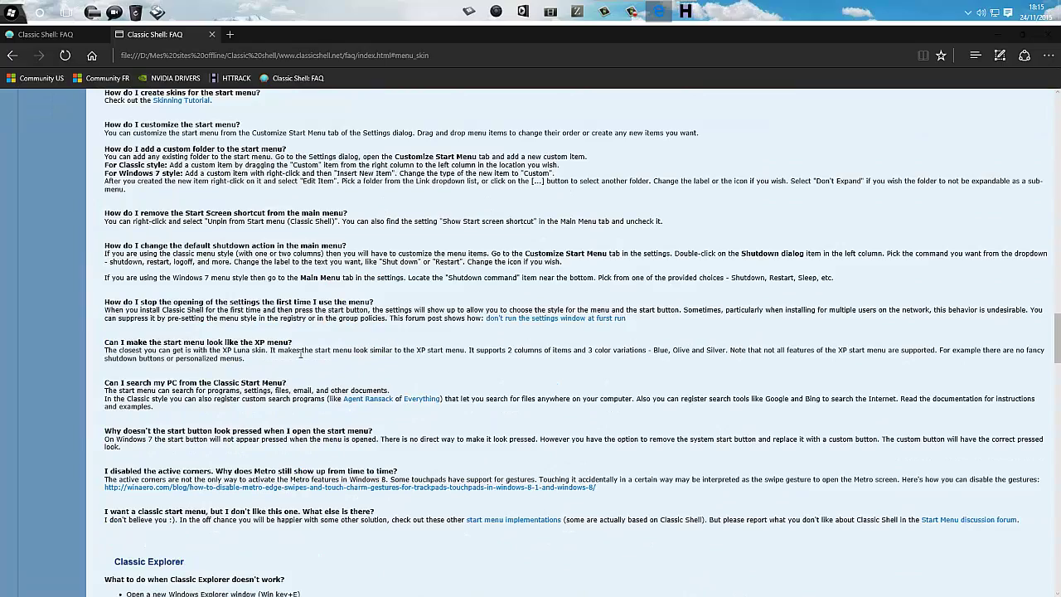
{"action": "scroll", "coordinate": [305, 282], "scroll_direction": "down", "scroll_amount": 8}
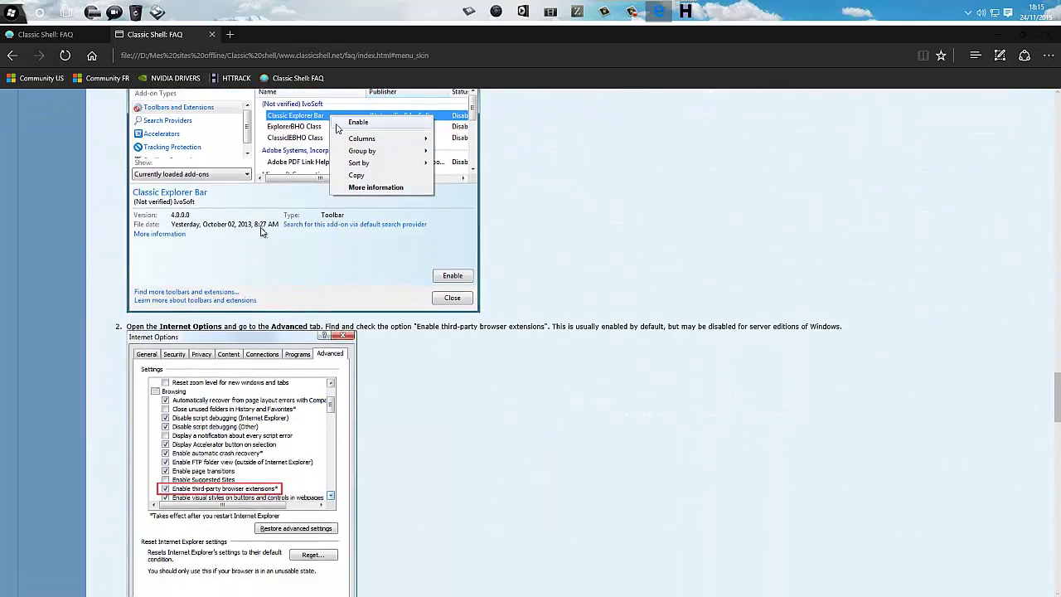
{"action": "scroll", "coordinate": [489, 349], "scroll_direction": "up", "scroll_amount": 20}
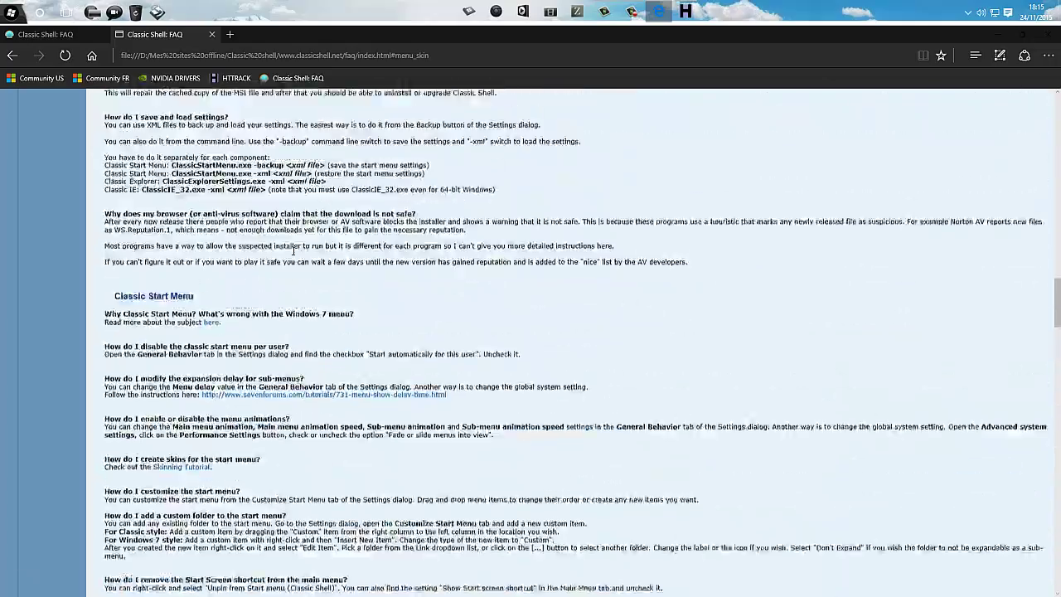
{"action": "scroll", "coordinate": [477, 294], "scroll_direction": "up", "scroll_amount": 10}
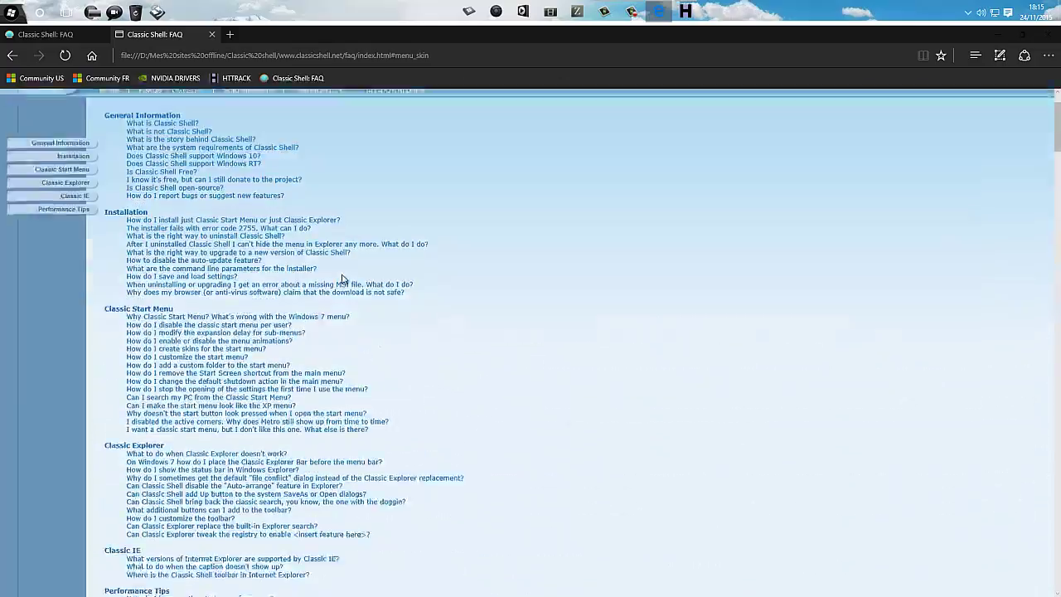
{"action": "left_click", "coordinate": [12, 55]}
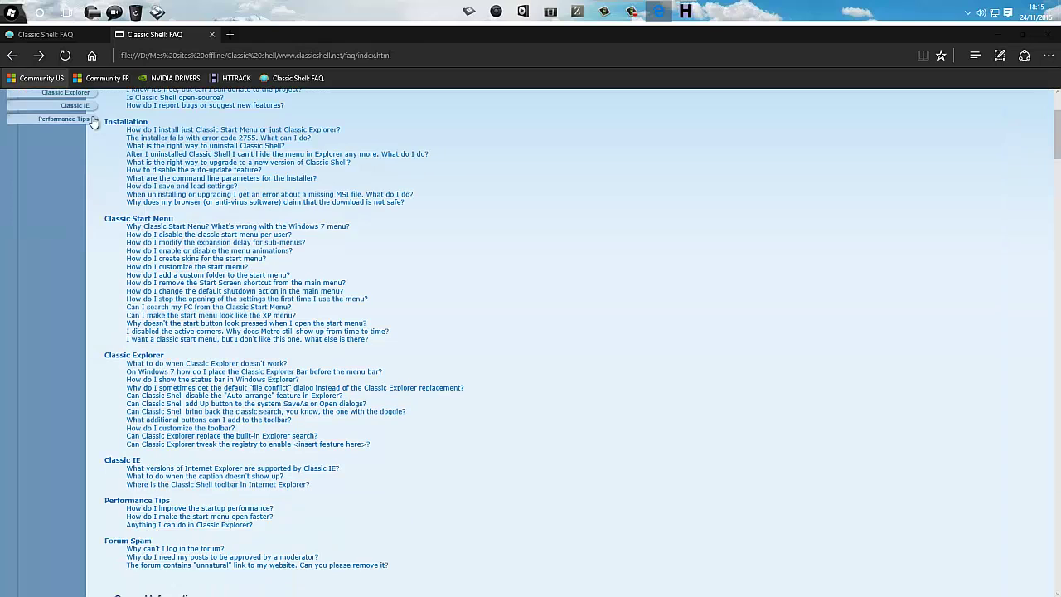
{"action": "scroll", "coordinate": [379, 255], "scroll_direction": "up", "scroll_amount": 3}
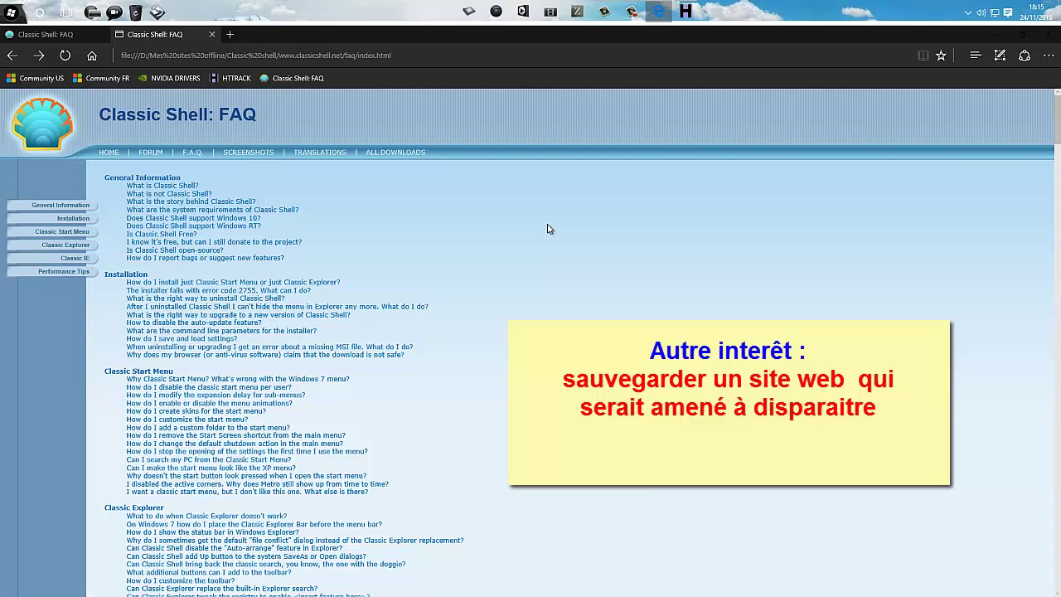
- Close all browser tabs, and in File Explorer find index.html in the "Mes sites offline" folder on drive MEDIA (D:)
{"action": "left_click", "coordinate": [1047, 34]}
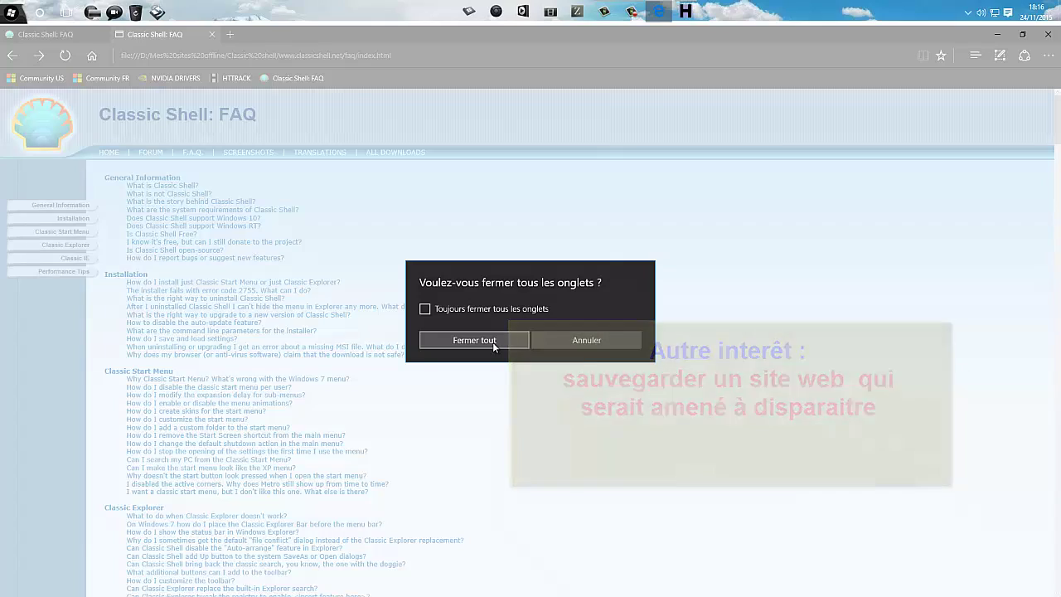
{"action": "left_click", "coordinate": [493, 342]}
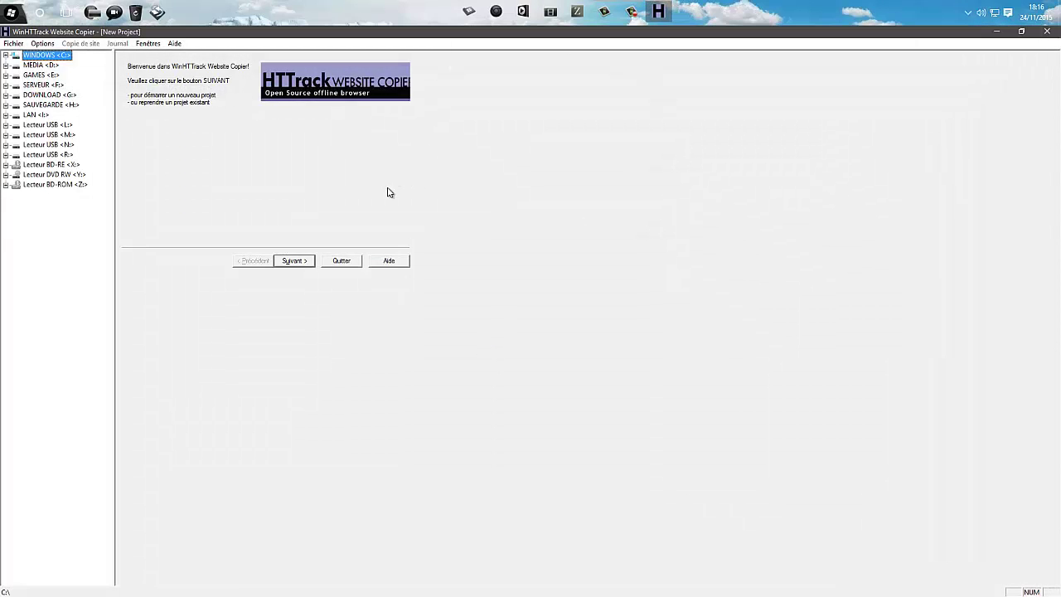
{"action": "left_click", "coordinate": [469, 13]}
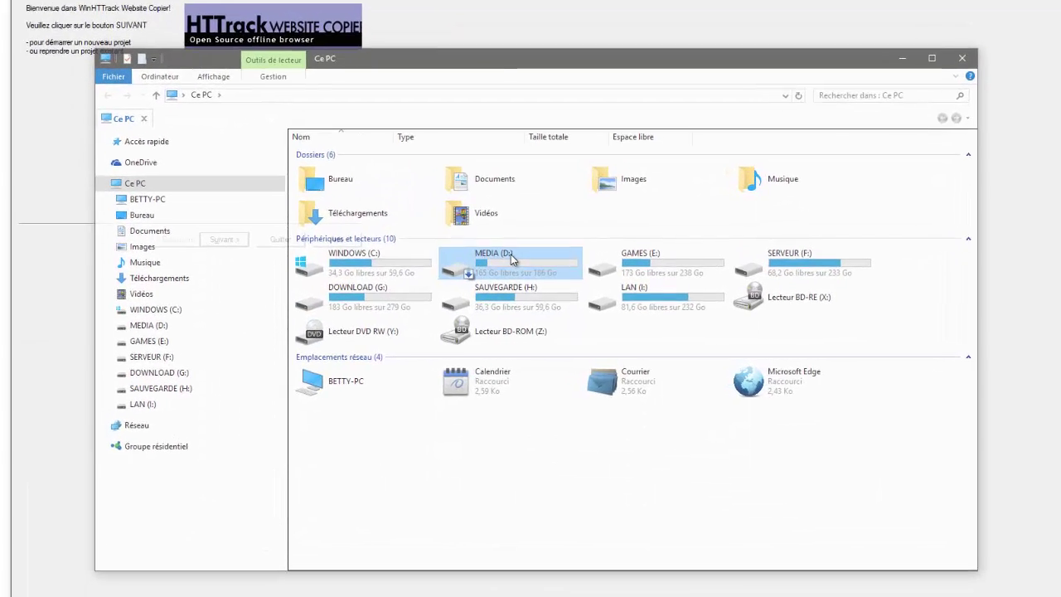
{"action": "double_click", "coordinate": [530, 276]}
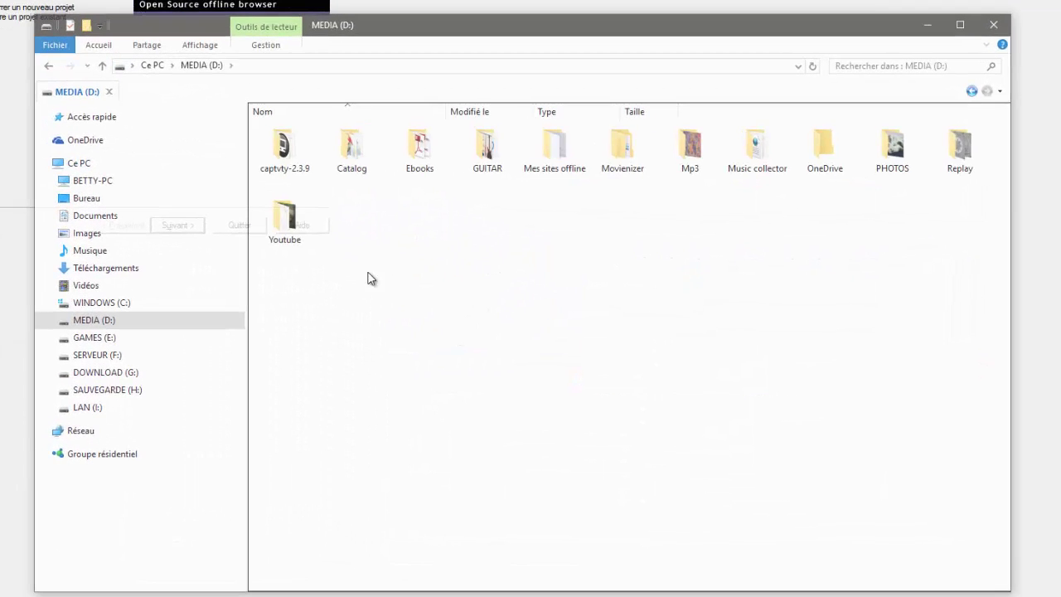
{"action": "double_click", "coordinate": [554, 149]}
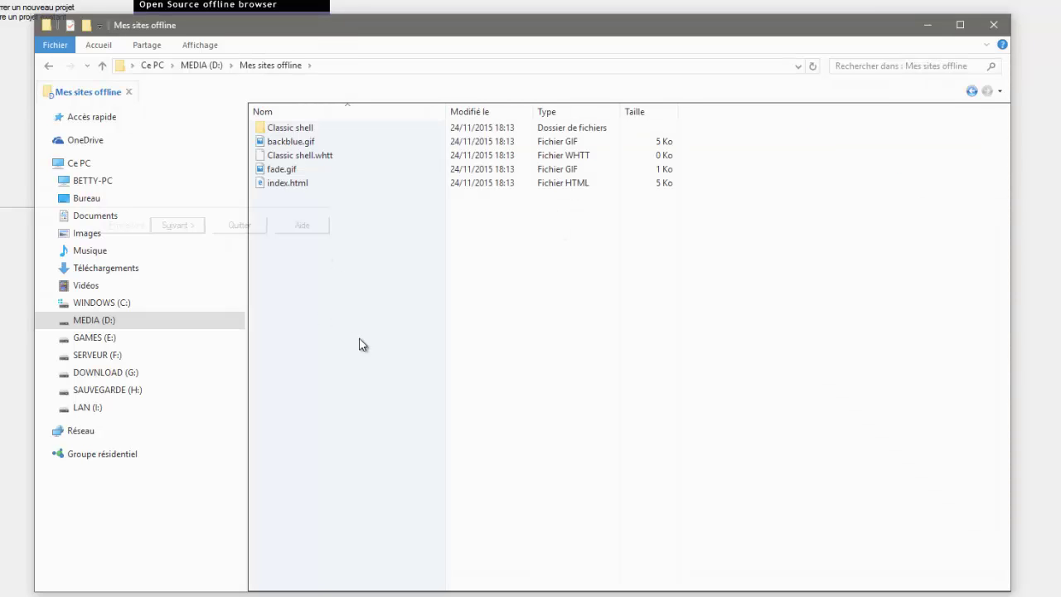
{"action": "left_click", "coordinate": [297, 187]}
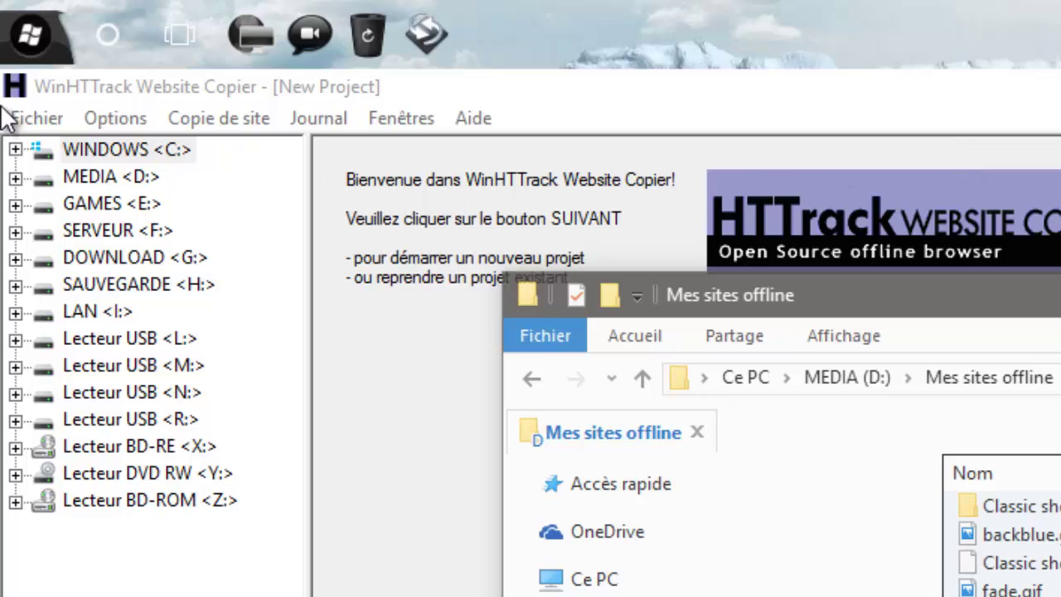
- Browse the existing local sites from WinHTTrack, view the "Classic shell" project in Edge, and return to the project index
{"action": "left_click", "coordinate": [29, 116]}
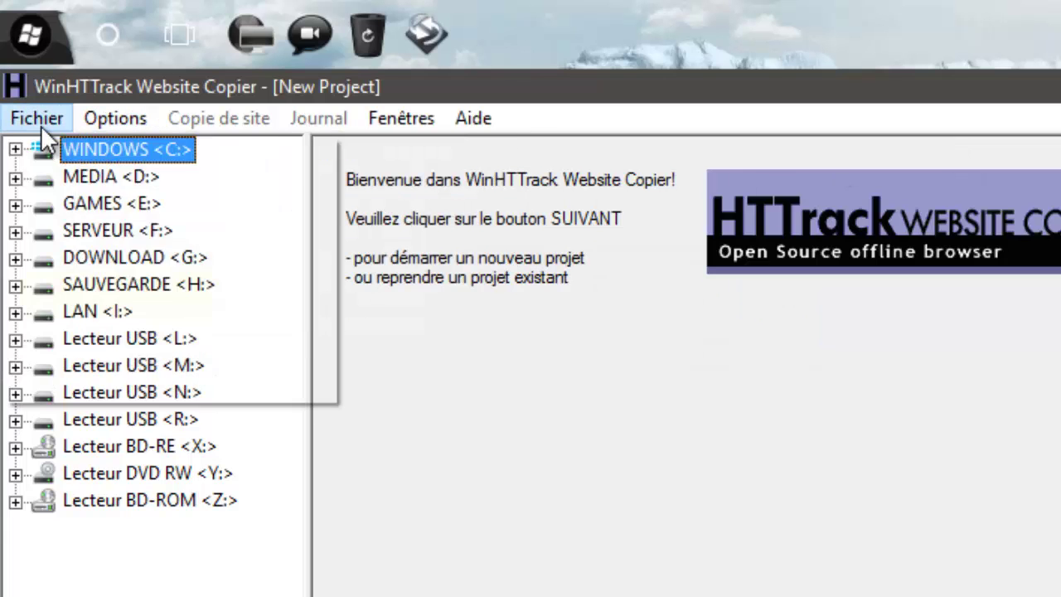
{"action": "left_click", "coordinate": [78, 295]}
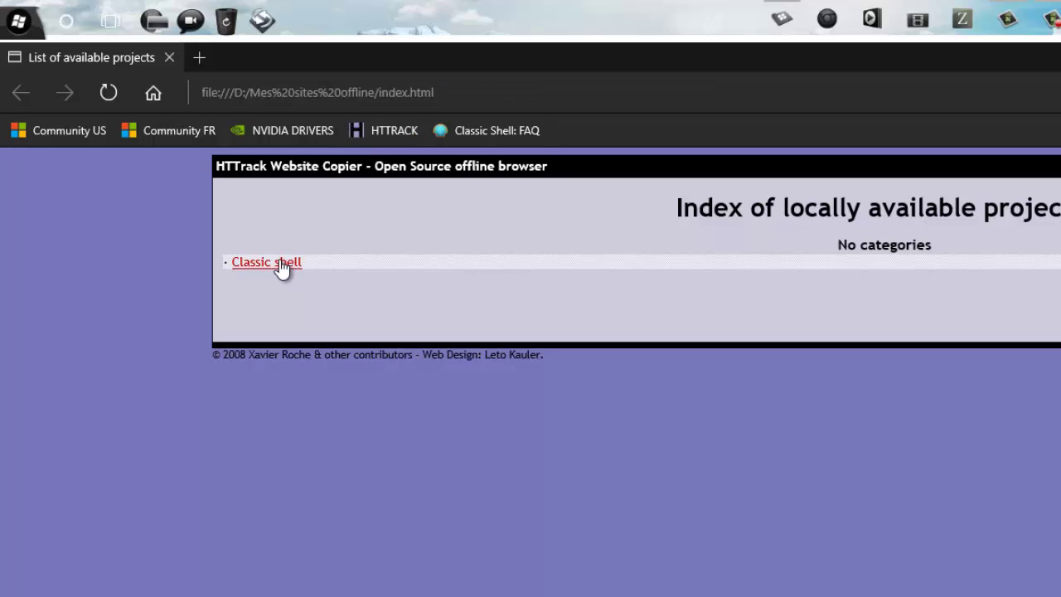
{"action": "left_click", "coordinate": [274, 262]}
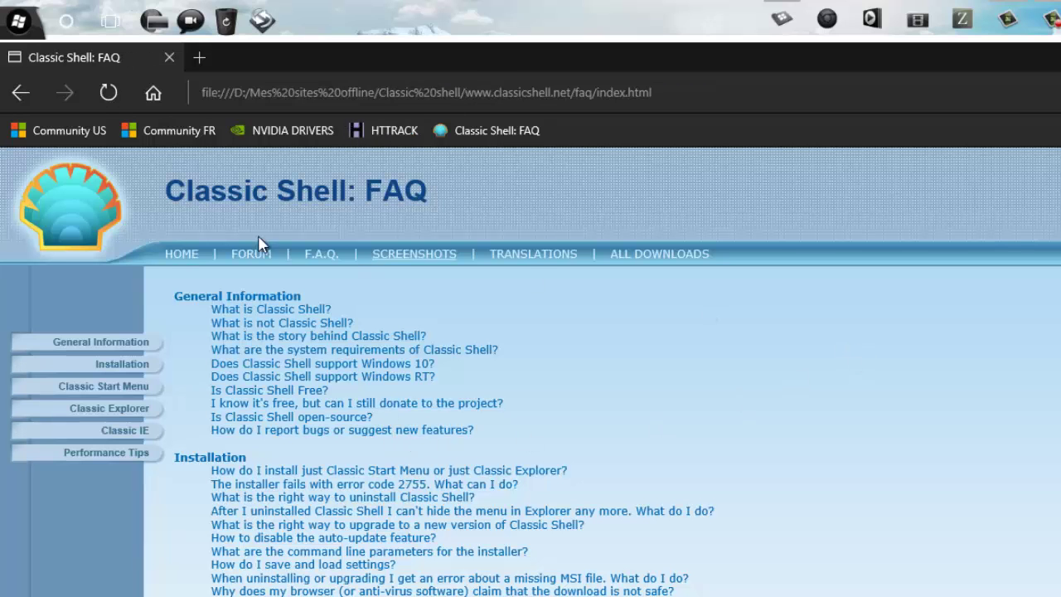
{"action": "scroll", "coordinate": [873, 425], "scroll_direction": "down", "scroll_amount": 5}
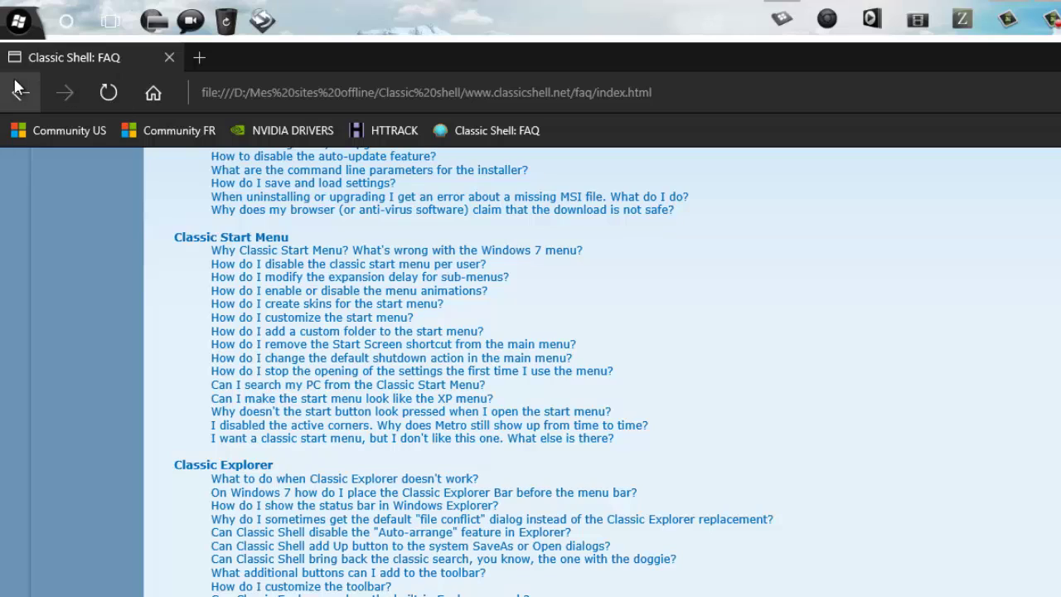
{"action": "left_click", "coordinate": [20, 93]}
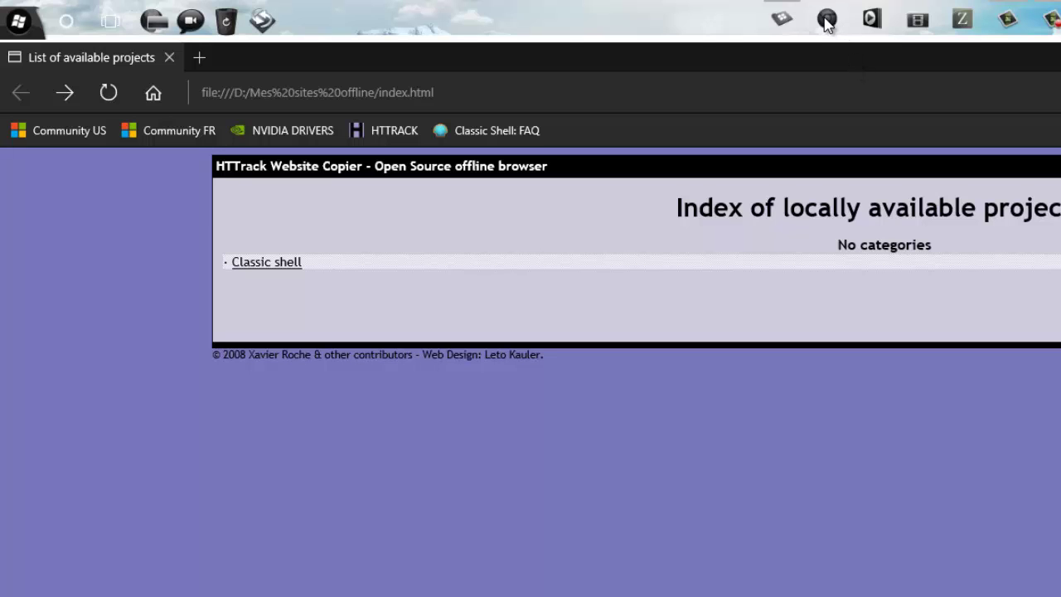
- Switch back to the "Mes sites offline" window in File Explorer and open the "Classic shell" project folder
{"action": "left_click", "coordinate": [782, 18]}
{"action": "left_click", "coordinate": [777, 486]}
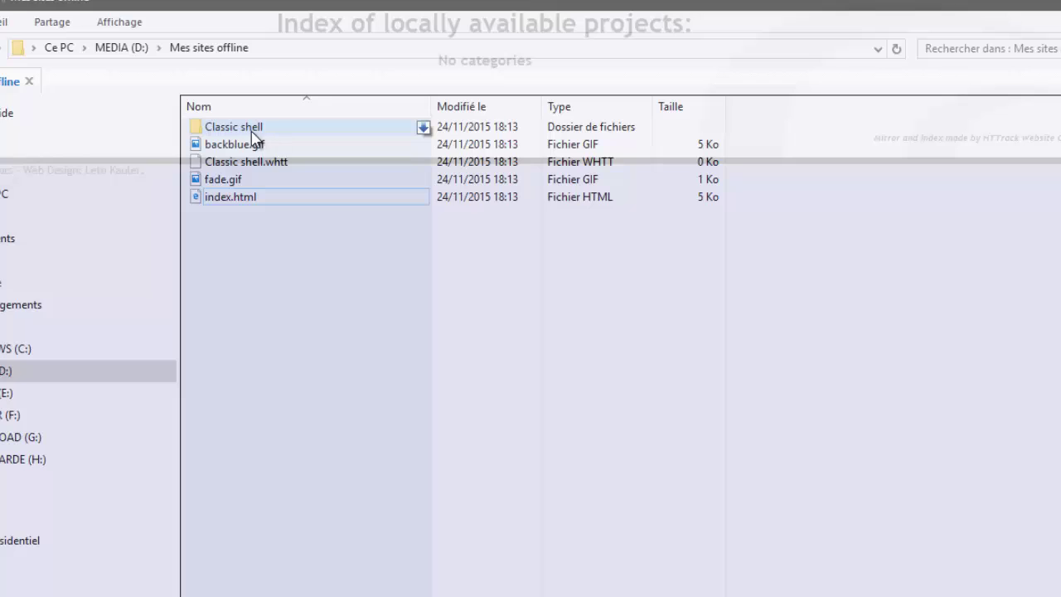
{"action": "mouse_move", "coordinate": [269, 133]}
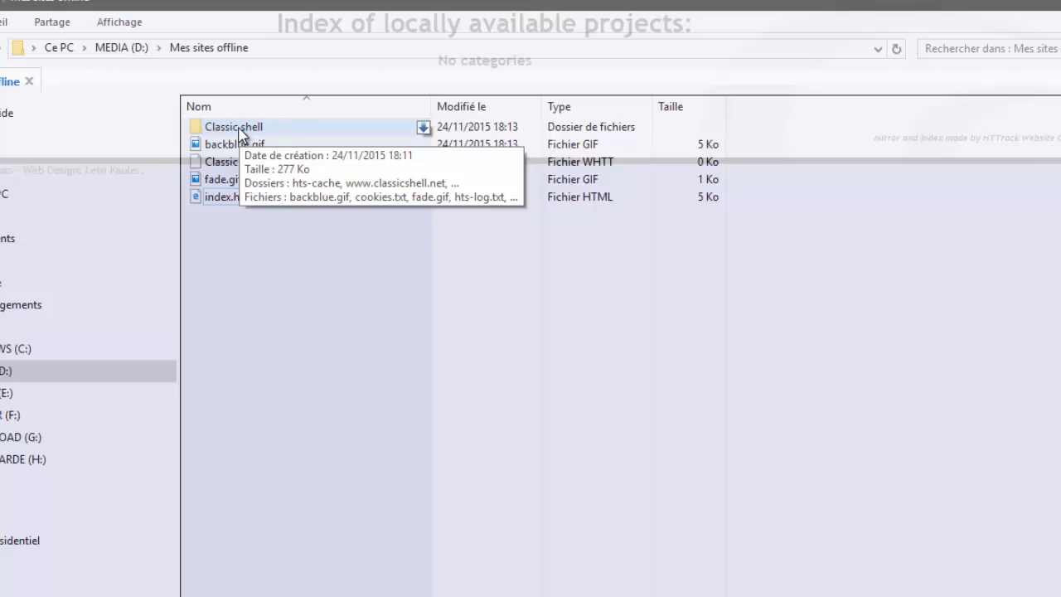
{"action": "right_click", "coordinate": [239, 131]}
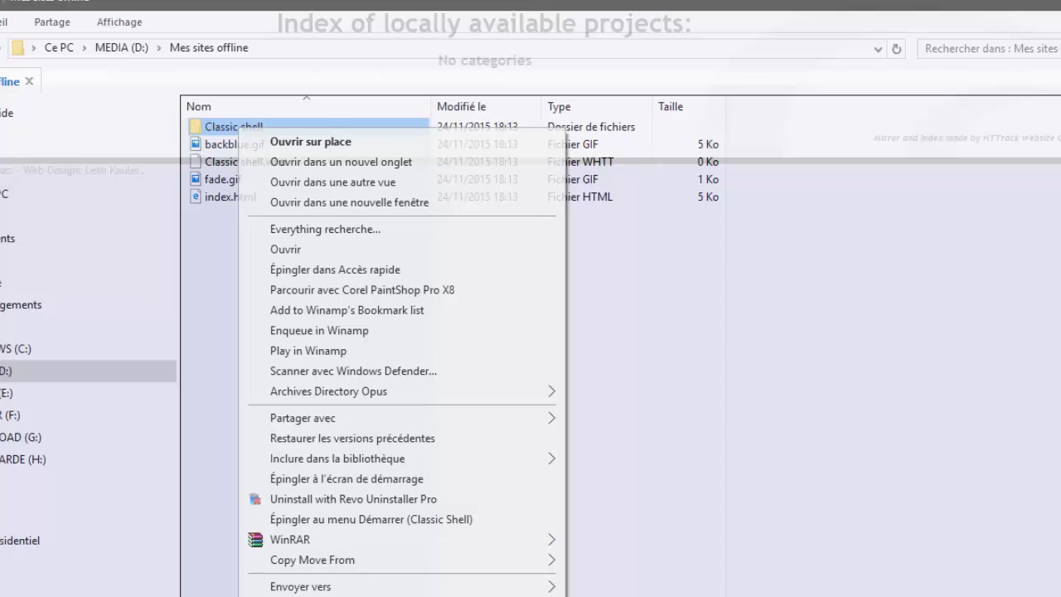
{"action": "key", "text": "Escape"}
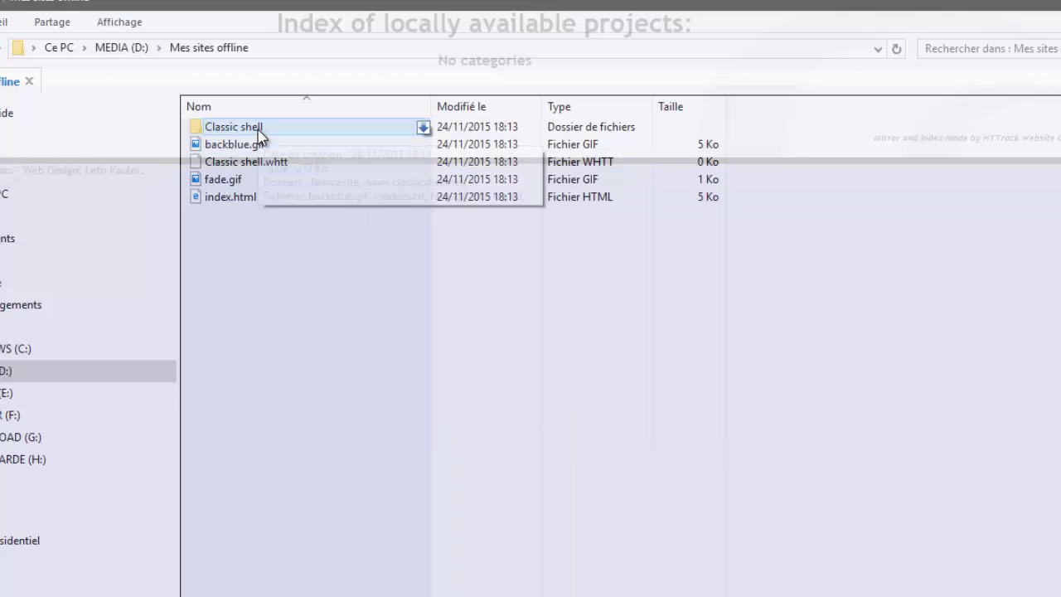
{"action": "double_click", "coordinate": [260, 131]}
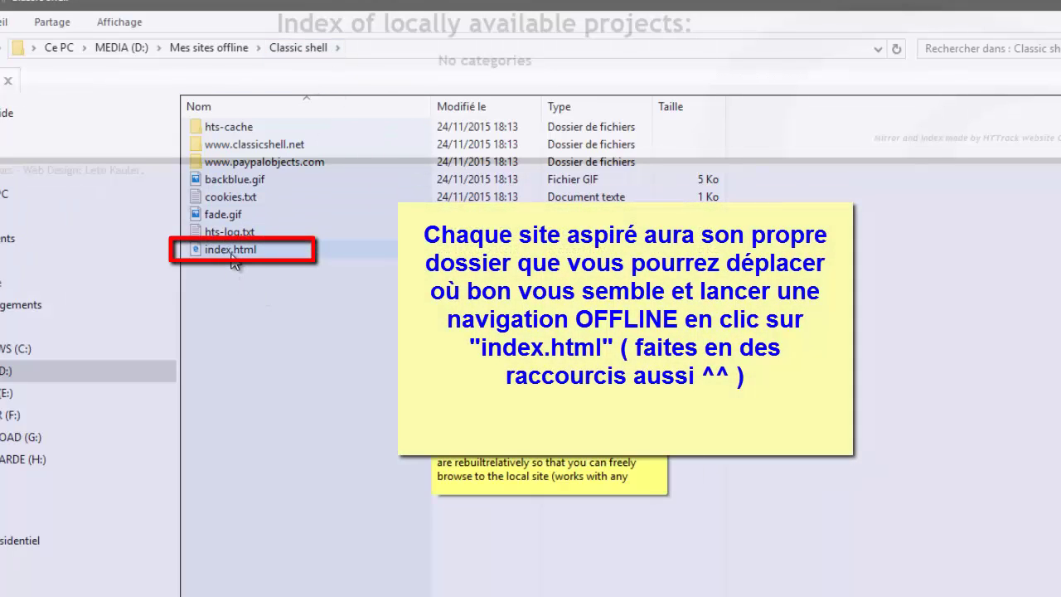
- Launch the offline site from the project folder's own index.html and skim through the FAQ page
{"action": "double_click", "coordinate": [234, 251]}
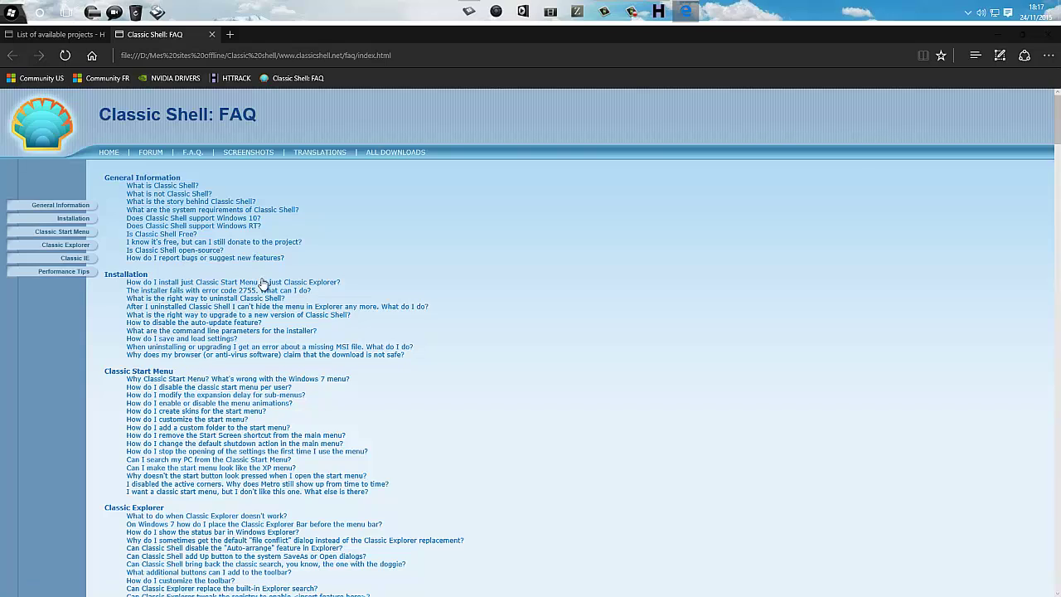
{"action": "scroll", "coordinate": [531, 286], "scroll_direction": "down", "scroll_amount": 5}
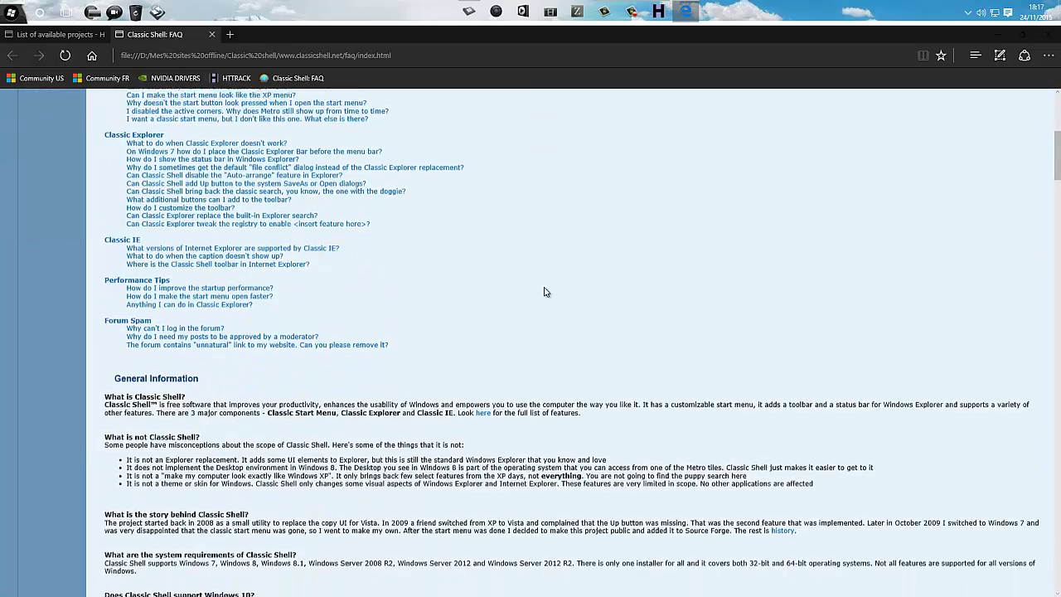
{"action": "scroll", "coordinate": [544, 292], "scroll_direction": "down", "scroll_amount": 10}
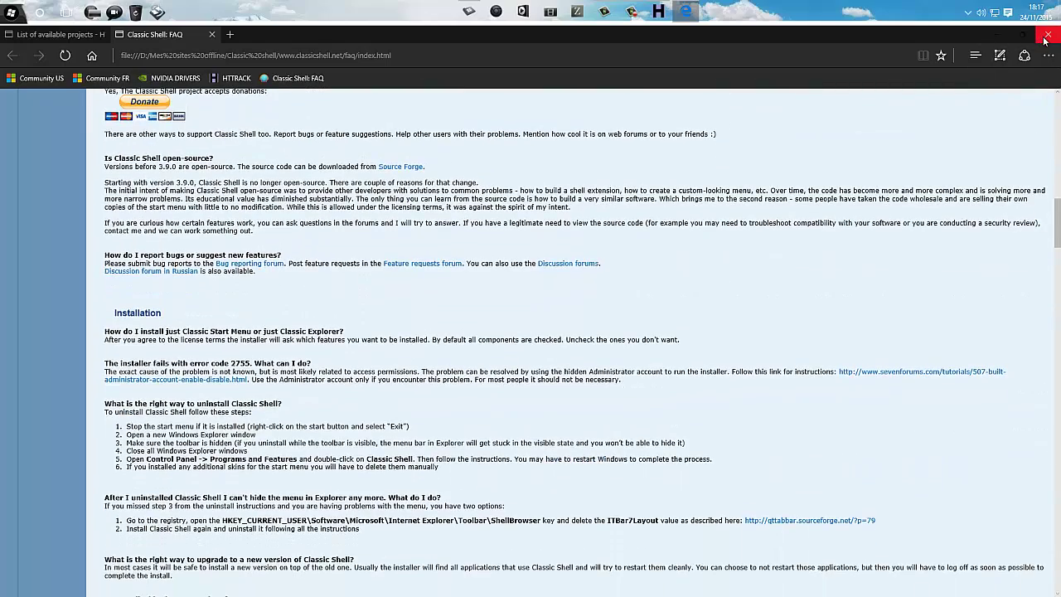
- Close the browser with all its tabs, quit WinHTTrack, and return to the desktop
{"action": "left_click", "coordinate": [1046, 37]}
{"action": "left_click", "coordinate": [496, 339]}
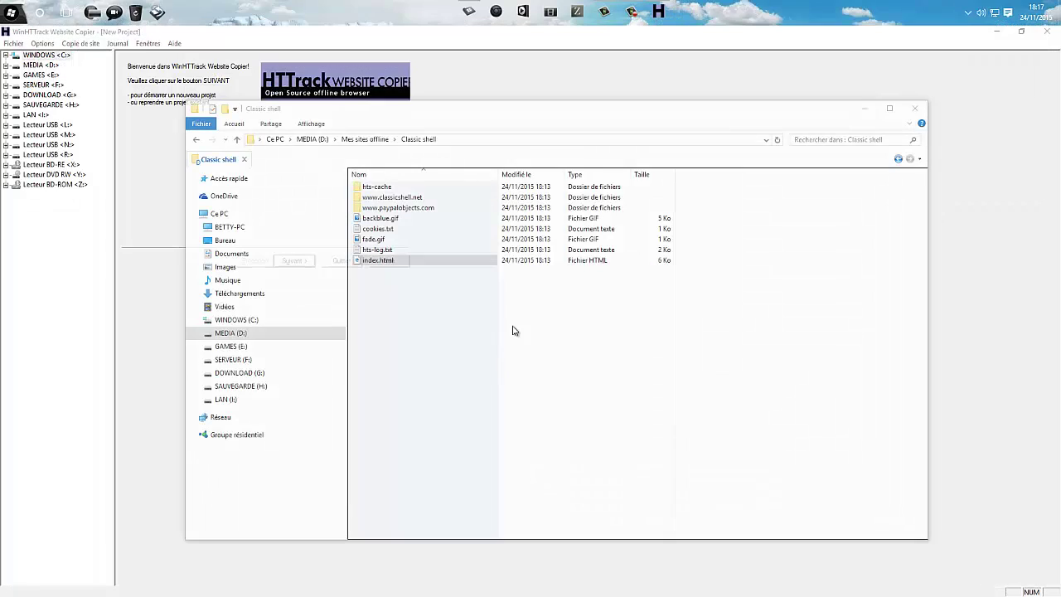
{"action": "left_click", "coordinate": [981, 73]}
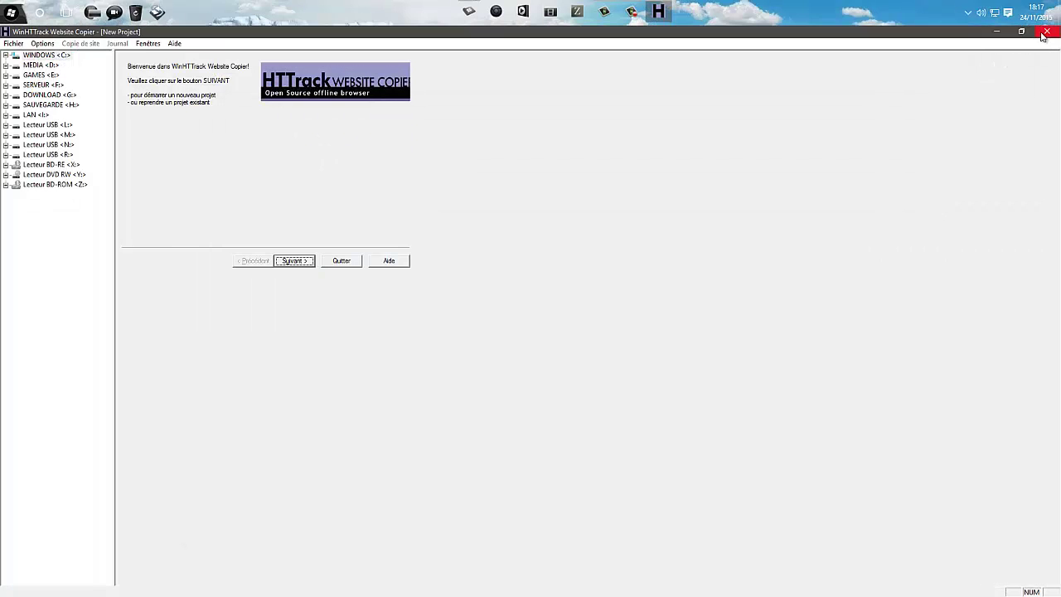
{"action": "left_click", "coordinate": [1047, 32]}
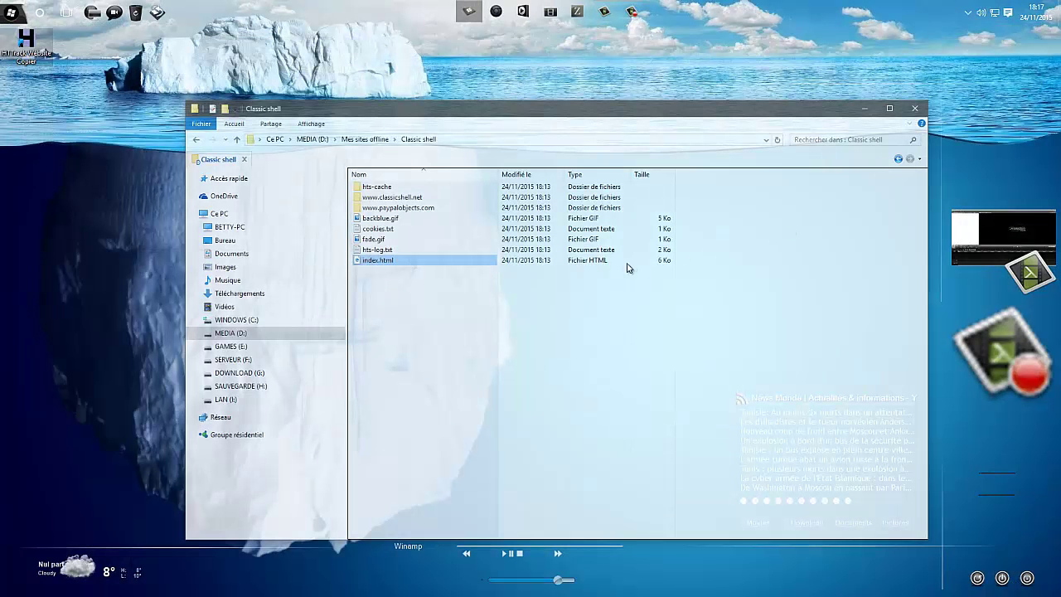
{"action": "left_click", "coordinate": [560, 63]}
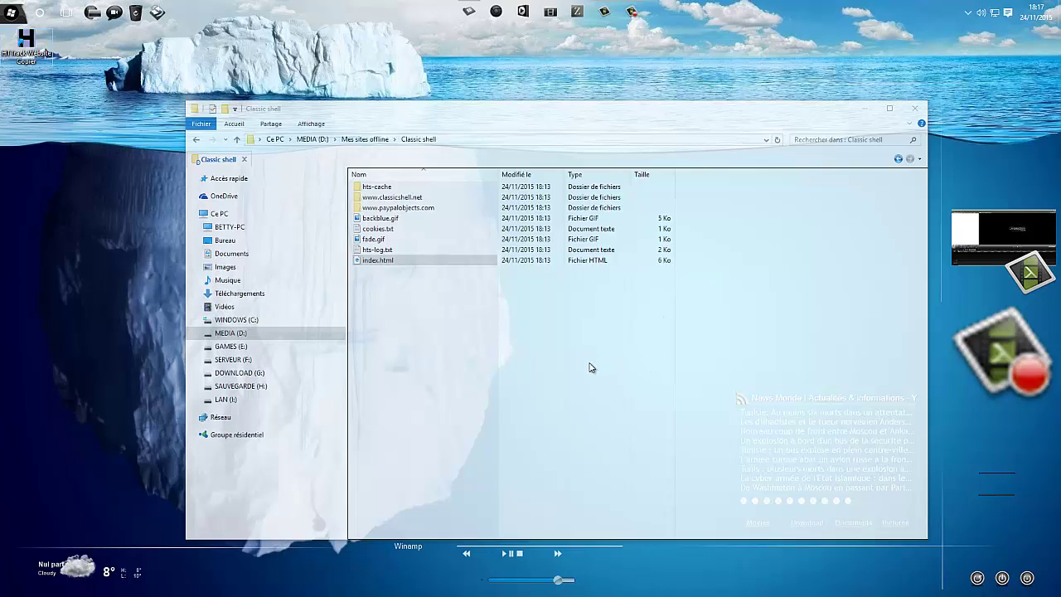